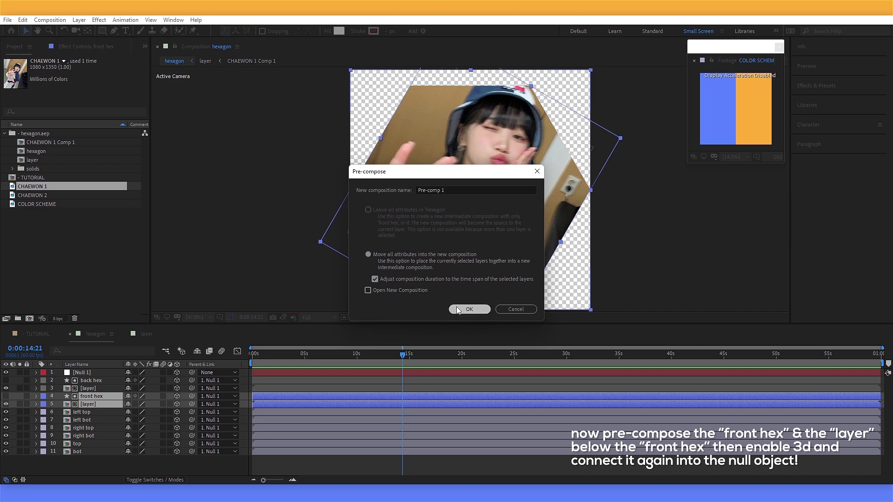
Step: Pre-compose front hex and the layer below it as Pre-comp 1, with 3D enabled and Null 1 as its parent
click(460, 310)
click(176, 396)
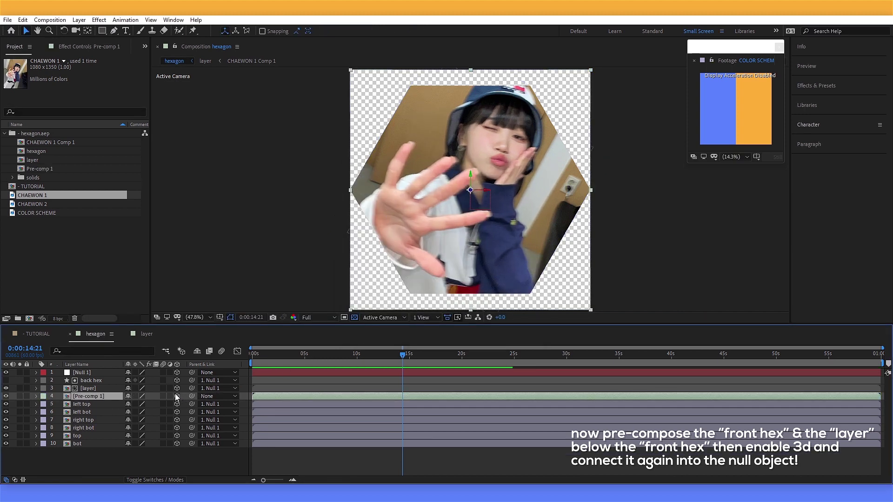
drag(191, 397, 88, 373)
Step: Move Pre-comp 1's anchor point from the centre down to the middle of the hexagon's bottom edge
click(89, 33)
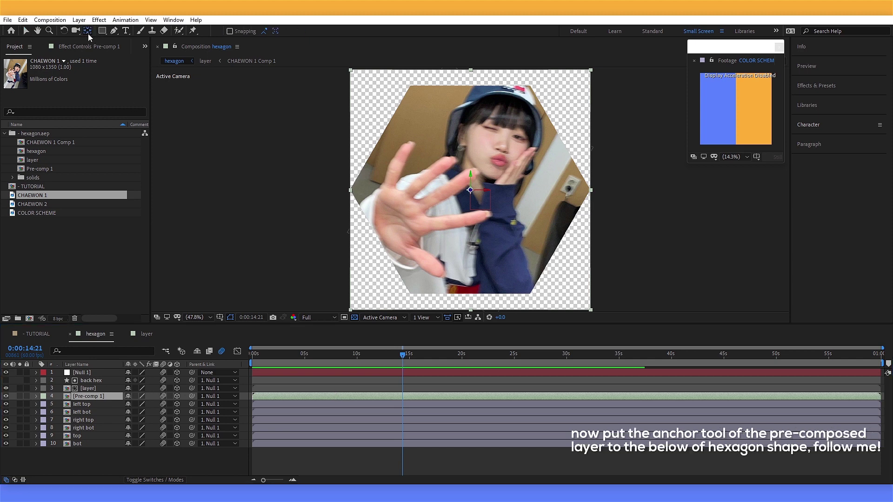
drag(474, 194, 470, 296)
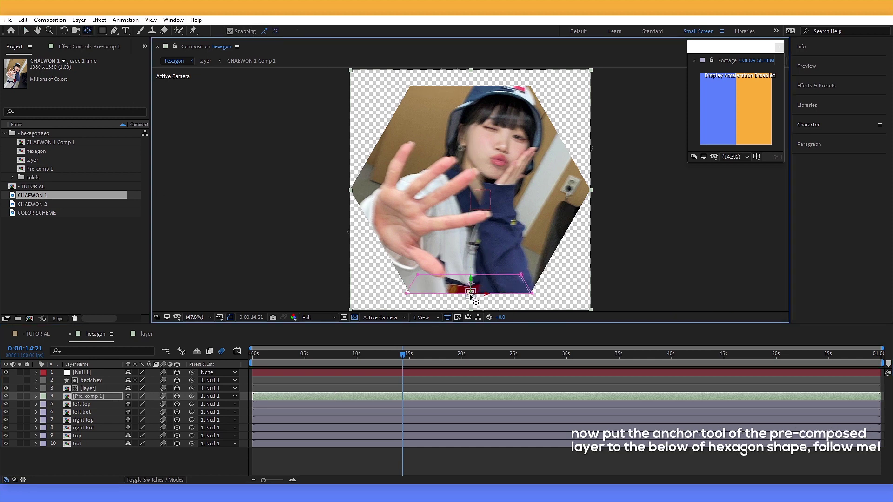
Step: Copy all layers of the hexagon composition into the TUTORIAL composition
click(91, 374)
key(ctrl+a)
key(ctrl+c)
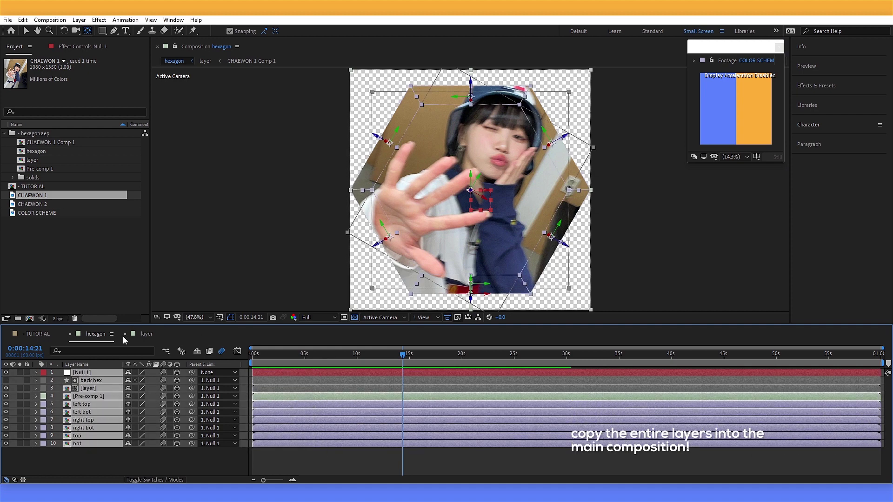
click(24, 333)
key(ctrl+v)
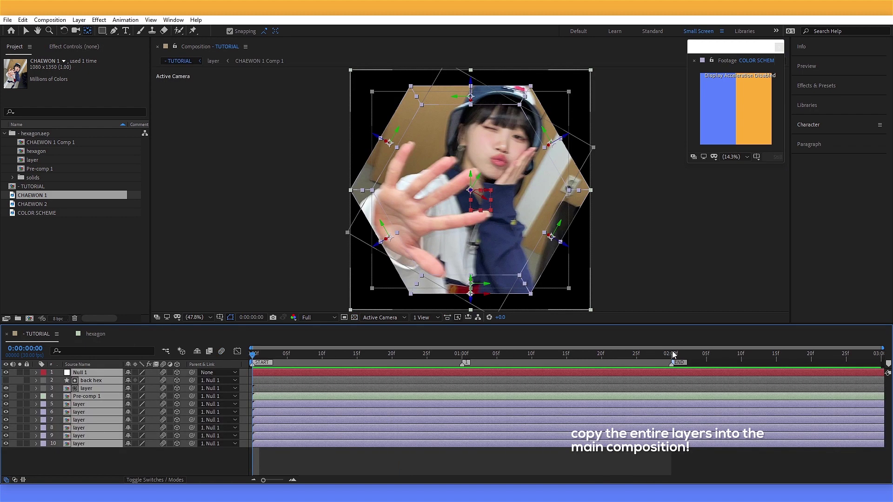
Step: Trim all pasted layers to end at the END marker at 02:00f and set the preview resolution to Third
key(ctrl+shift+d)
key(Delete)
drag(672, 356, 454, 369)
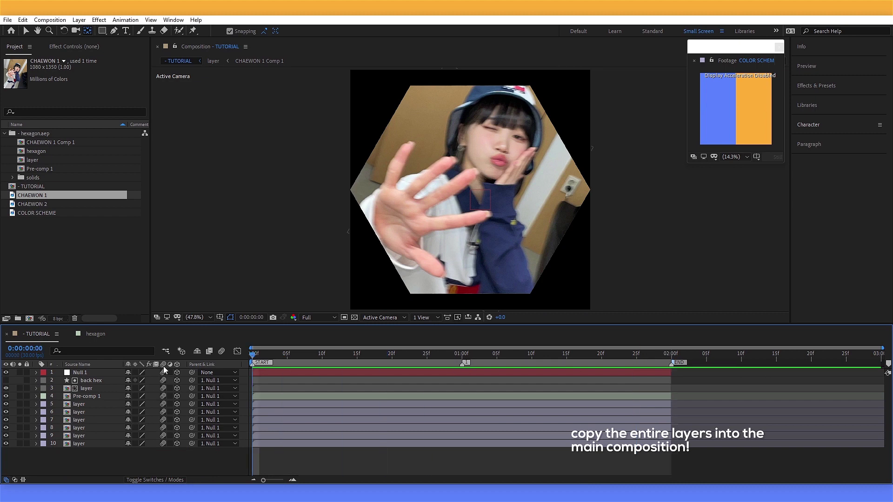
click(333, 317)
click(310, 361)
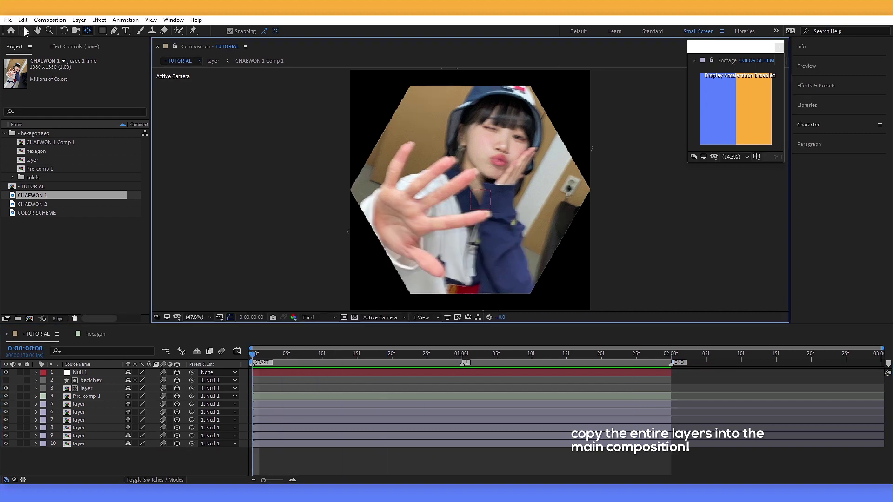
Step: Add X Rotation and Z Rotation keyframes of 0° to Null 1 at 0:00:00:00
click(26, 31)
click(88, 373)
key(r)
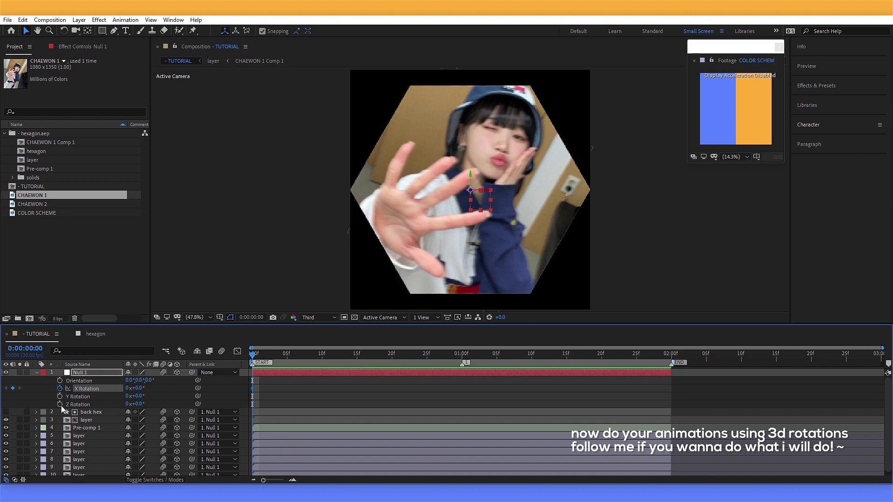
click(60, 404)
click(140, 404)
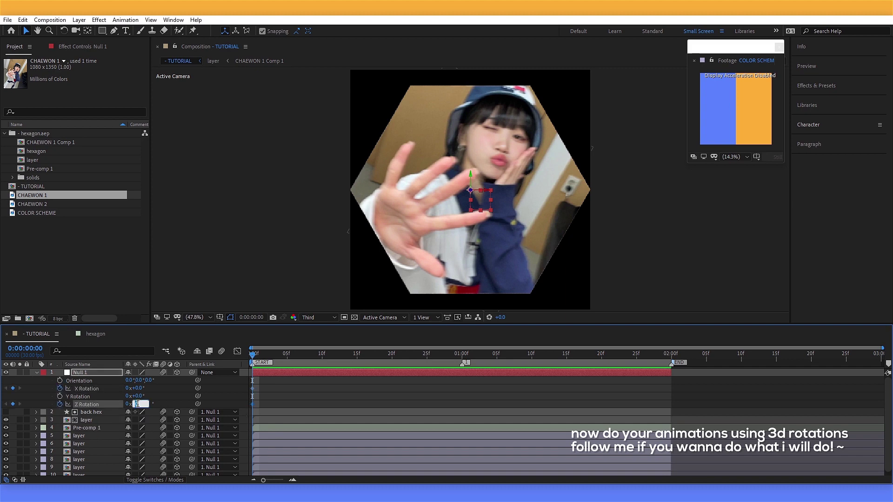
key(Return)
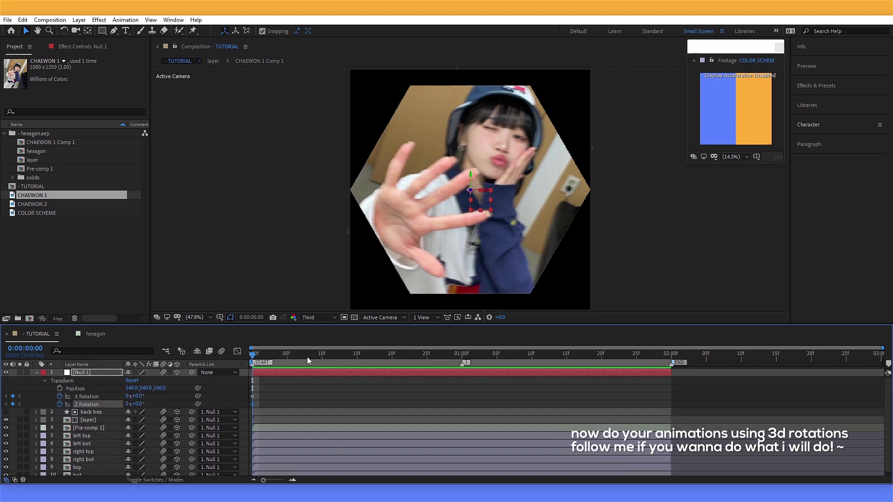
Step: Set Null 1's Z Rotation to 180° at 0:00:01:29
drag(676, 370, 664, 377)
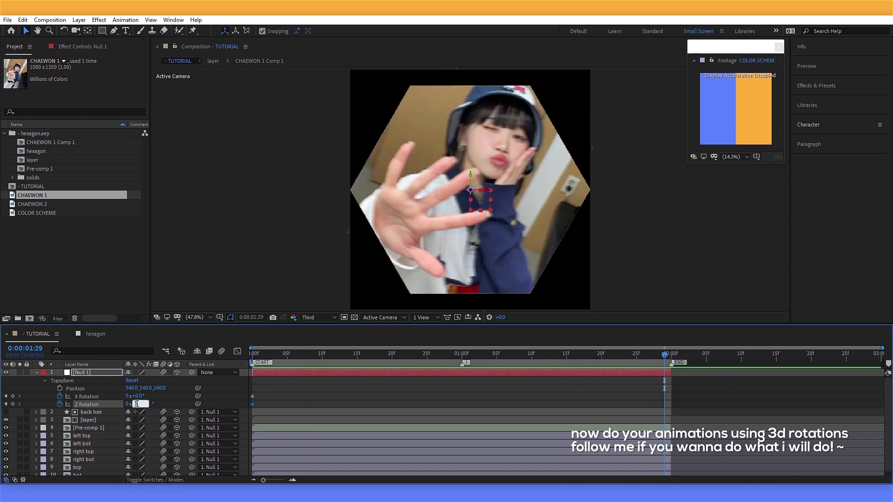
text(180)
key(Return)
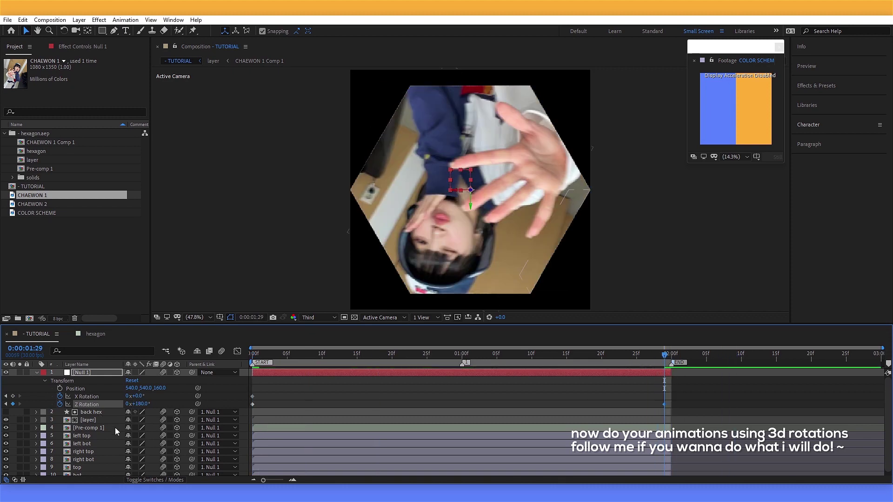
Step: Set Null 1's X Rotation to -80° at 0:00:01:29
click(100, 429)
key(r)
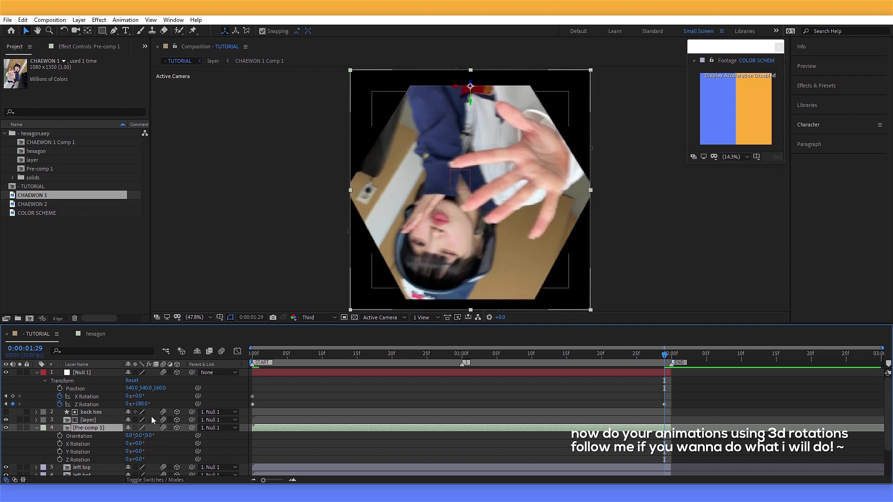
click(36, 428)
drag(135, 397, 109, 401)
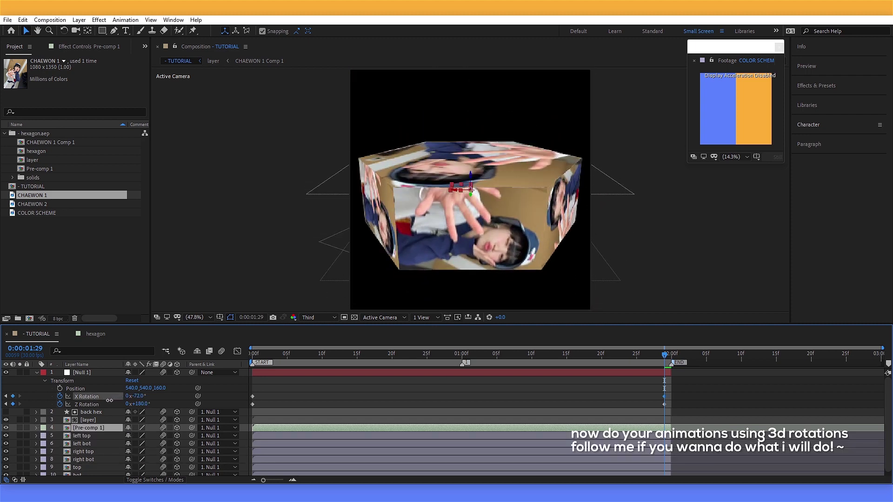
click(109, 401)
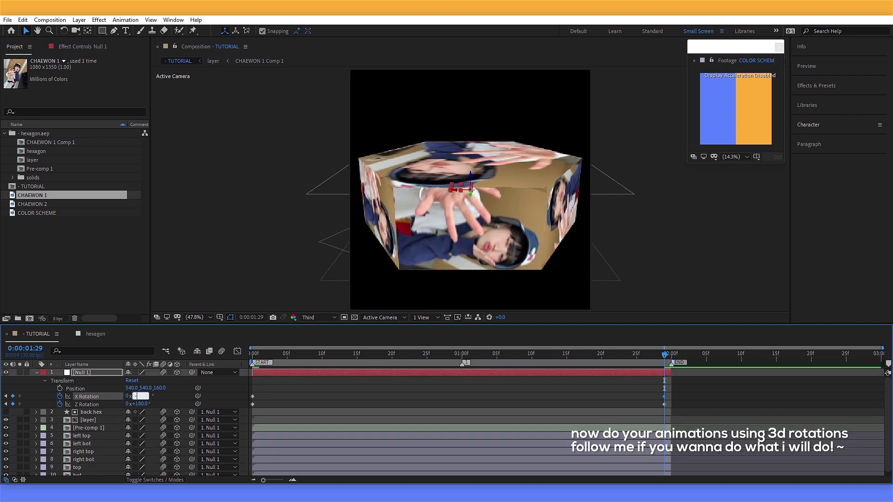
text(-80)
key(Return)
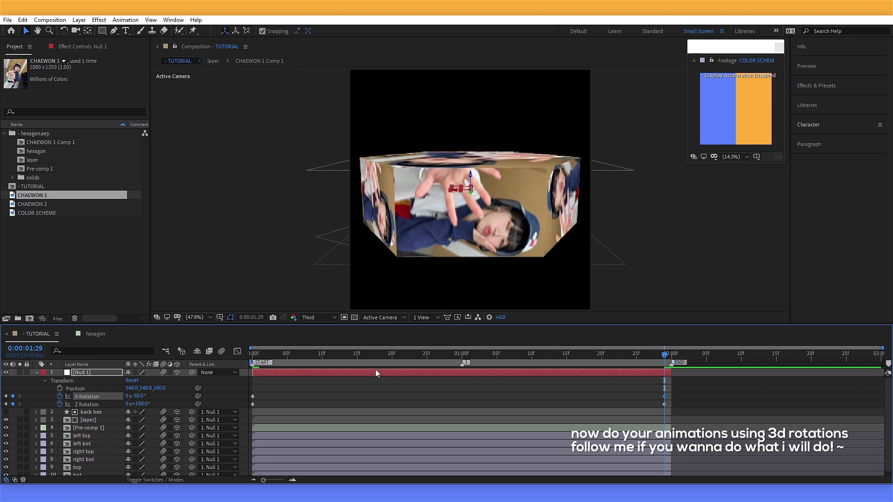
Step: Add Position and Scale keyframes to Null 1 at 0:00:00:00
key(Home)
key(s)
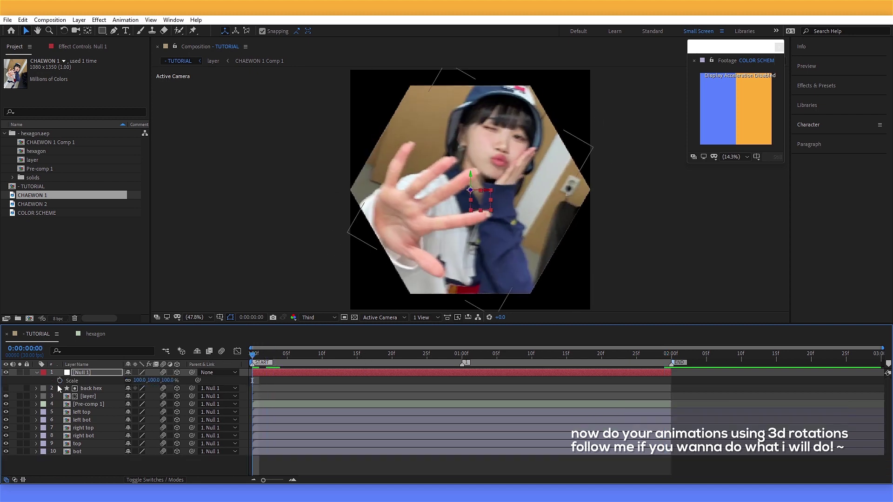
key(u)
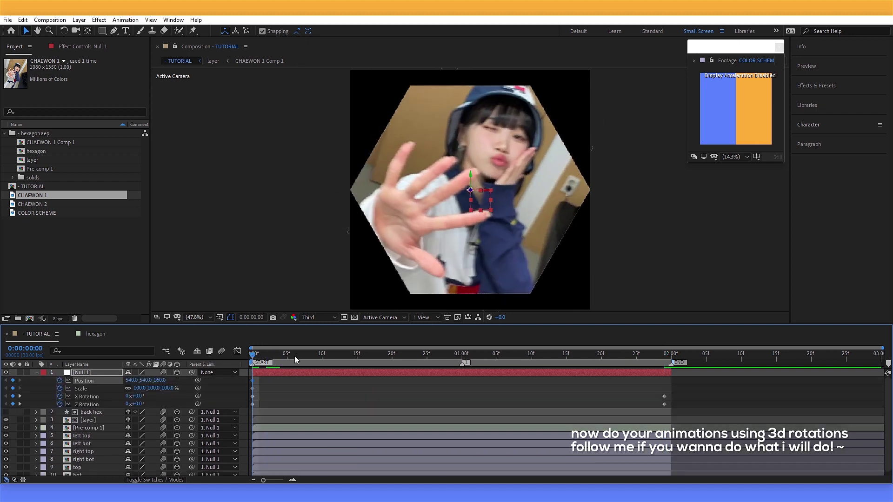
Step: Set Null 1's Scale to 80% on all axes at 0:00:01:29
drag(294, 356, 666, 370)
mouse_move(170, 389)
mouse_down()
mouse_move(159, 393)
mouse_move(179, 388)
mouse_move(163, 389)
mouse_up()
click(160, 389)
text(50)
key(Return)
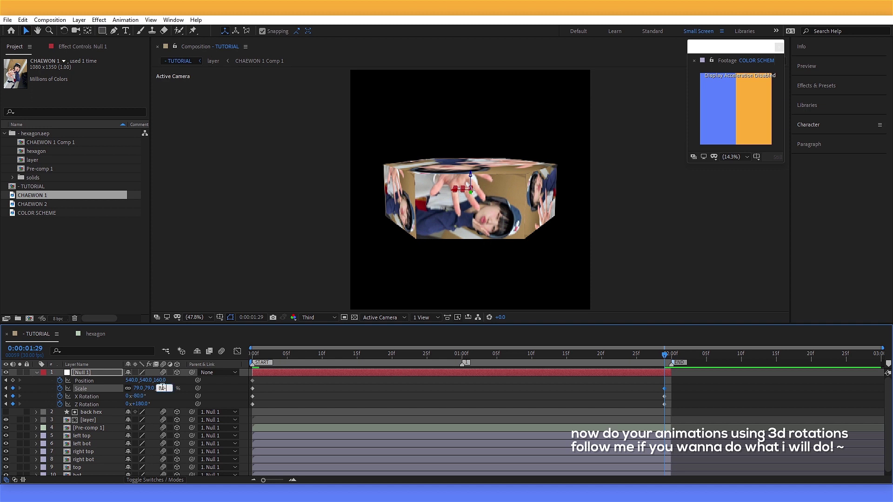
key(Return)
Step: Show the proportional grid over the composition and lower Null 1 to a Y position of 776 at 0:00:01:29
click(219, 317)
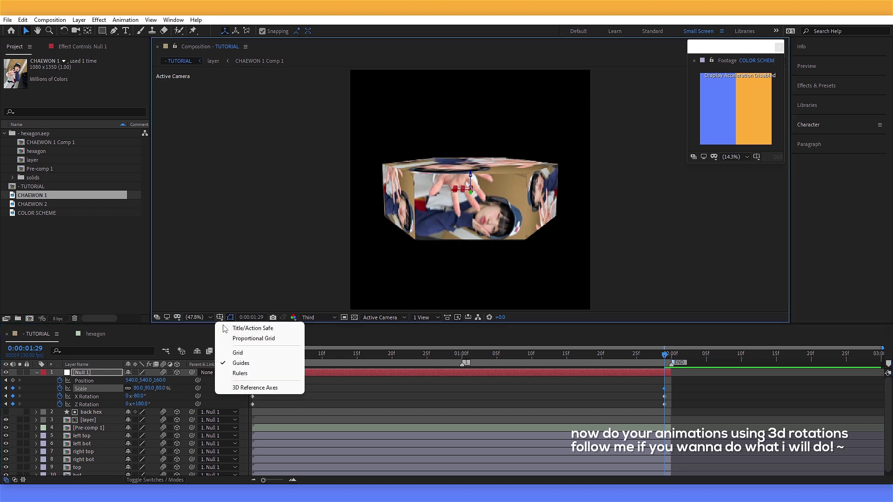
click(251, 340)
drag(147, 381, 239, 395)
Step: Shape the speed graph of all Null 1 keyframes into a peak around 01:00f with slow starts and ends
drag(678, 380, 235, 408)
click(237, 352)
drag(613, 456, 496, 435)
drag(282, 417, 250, 452)
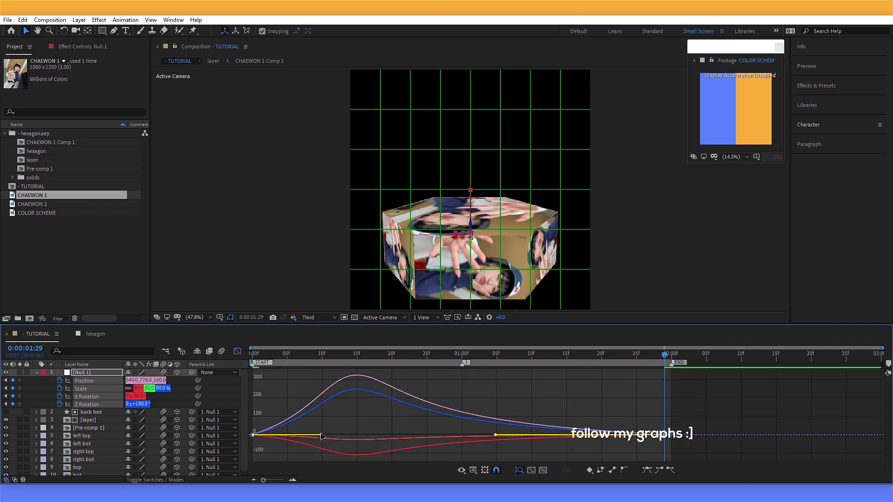
drag(322, 436, 423, 436)
Step: Enable motion blur for the TUTORIAL composition and preview the hexagon animation from the start
key(space)
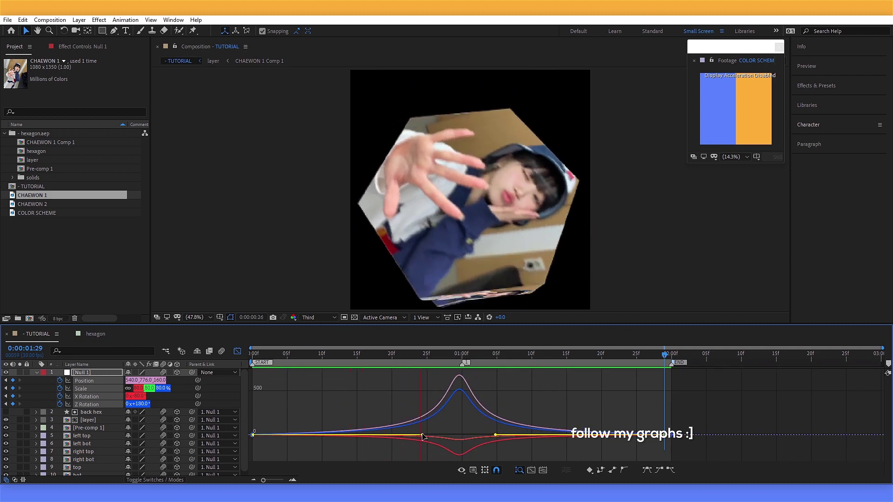
key(Home)
click(221, 352)
key(space)
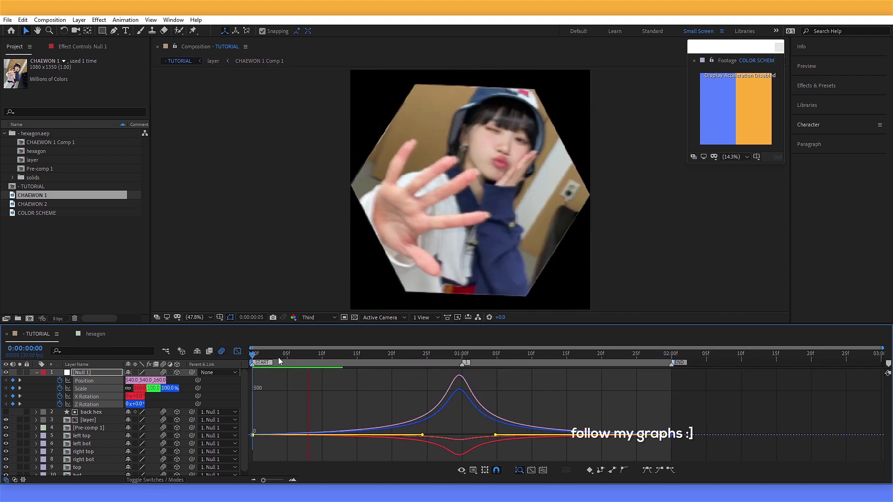
key(space)
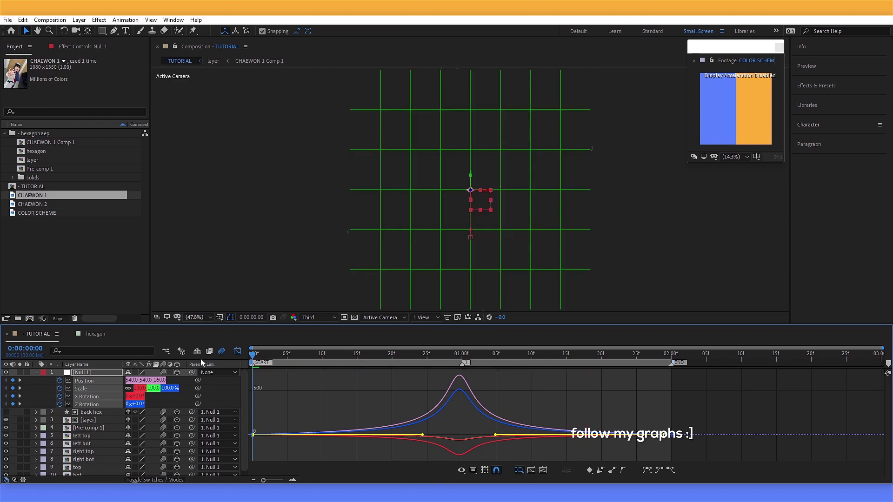
key(space)
key(space)
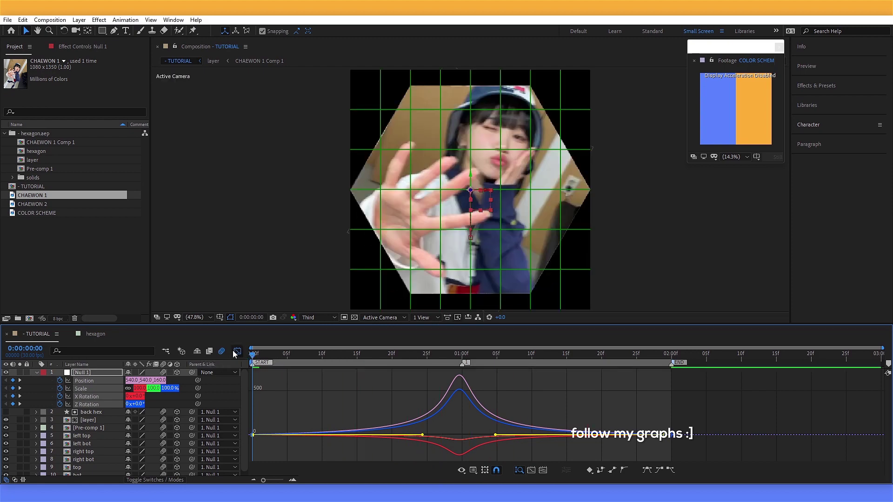
Step: Reshape Null 1's Z Rotation value graph with long handles at both keyframes, preview it and close the graph editor
key(r)
click(236, 352)
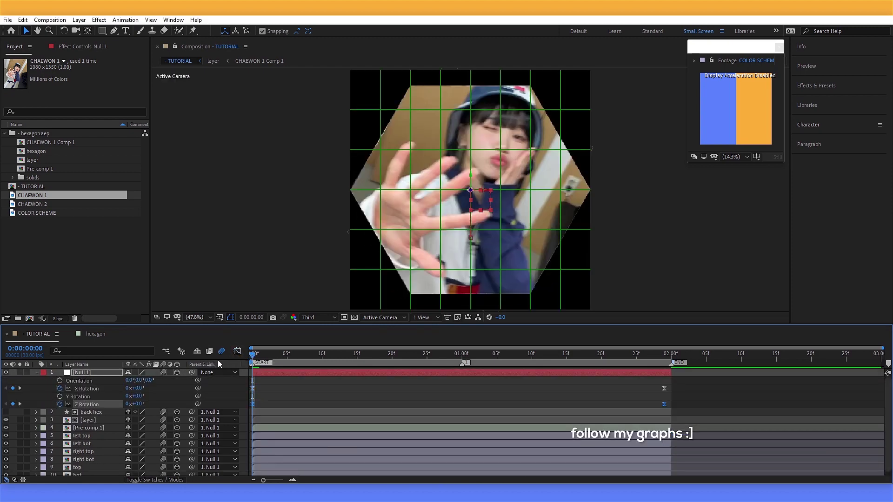
click(237, 352)
click(478, 470)
click(517, 367)
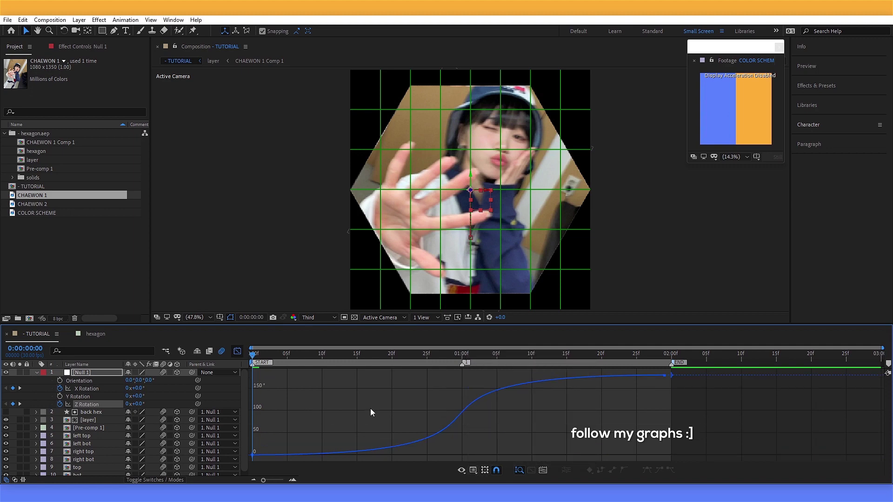
drag(696, 462, 303, 375)
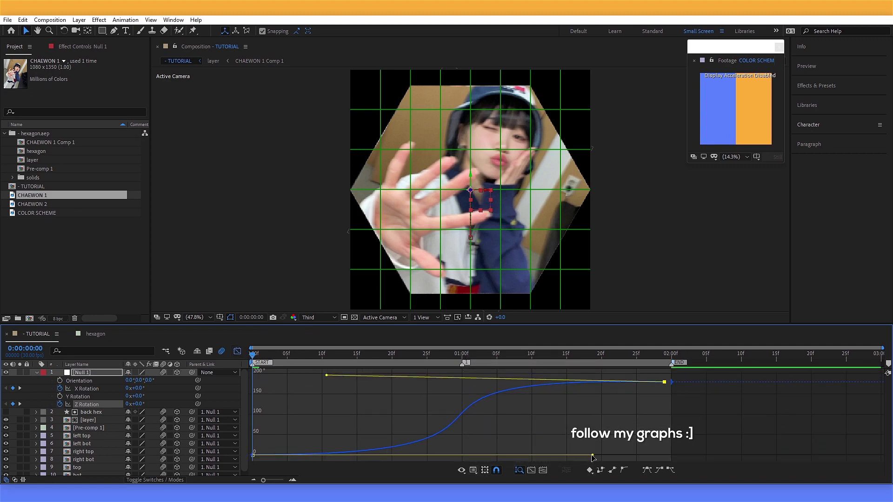
key(space)
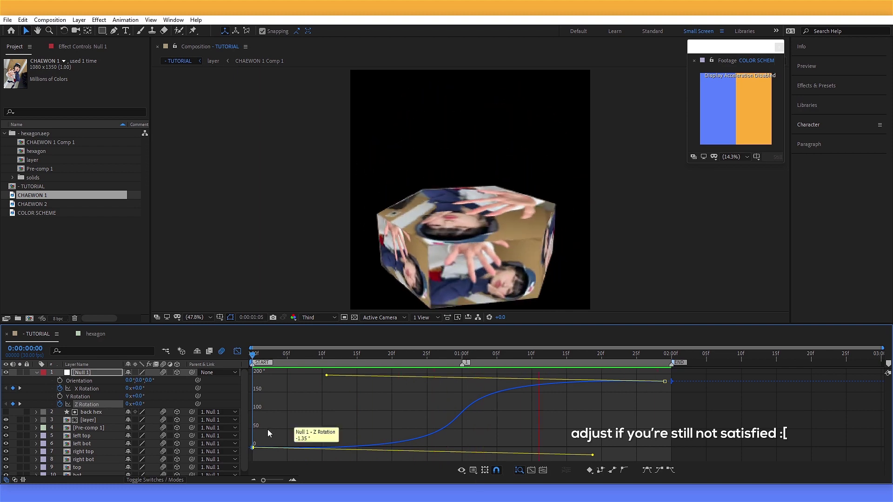
key(space)
click(238, 352)
key(u)
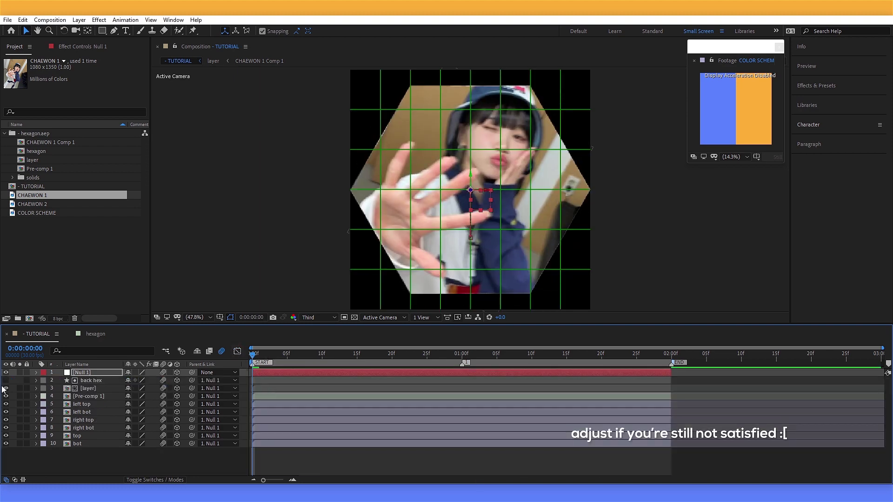
Step: Close the hexagon composition and create a new 1080 x 1080 px composition at 30 fps with a 3-second duration
mouse_move(260, 361)
mouse_down()
mouse_move(309, 361)
mouse_move(251, 360)
mouse_up()
click(69, 334)
click(55, 22)
click(56, 30)
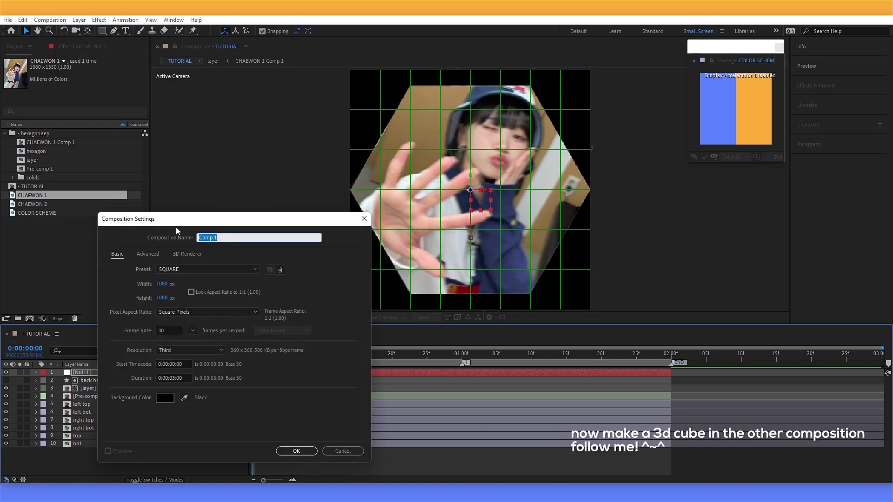
click(298, 452)
Step: Add the CHAEWON 2 image to the new composition, scale it to 150% and reposition it so the face is in frame
click(56, 204)
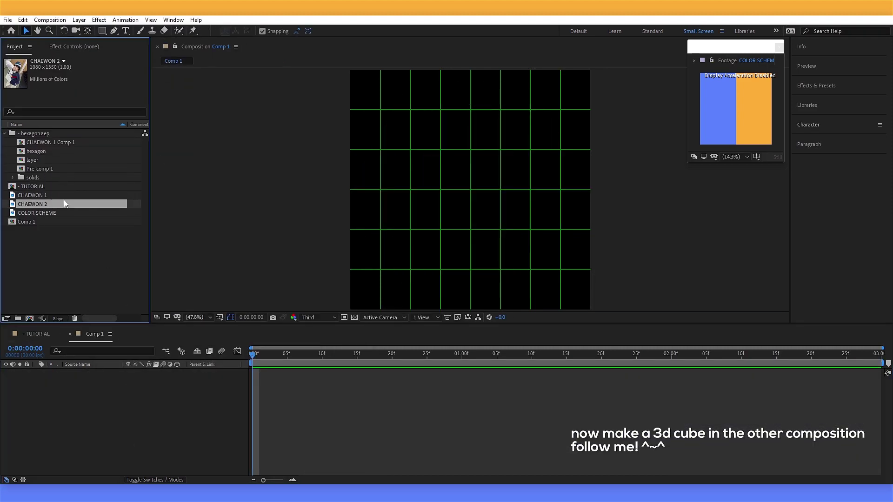
drag(158, 400, 211, 397)
drag(163, 382, 185, 382)
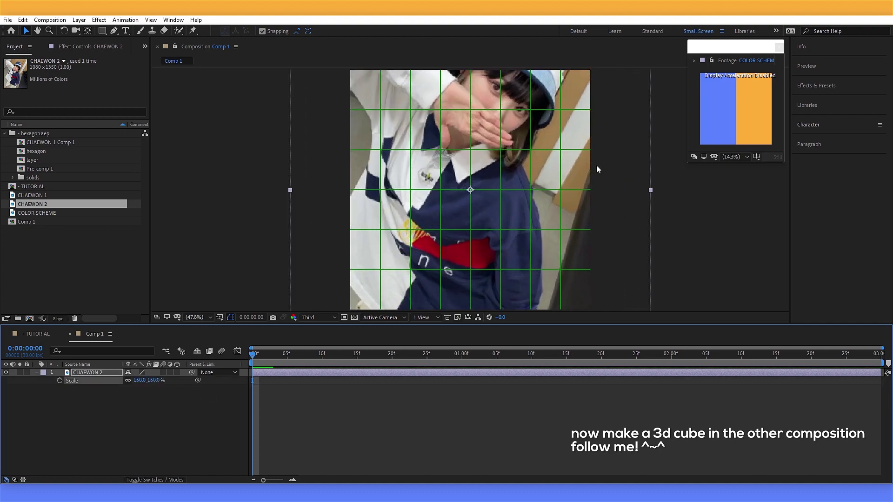
drag(543, 176, 563, 254)
Step: Pre-compose the CHAEWON 2 layer and duplicate the resulting layer
right_click(866, 375)
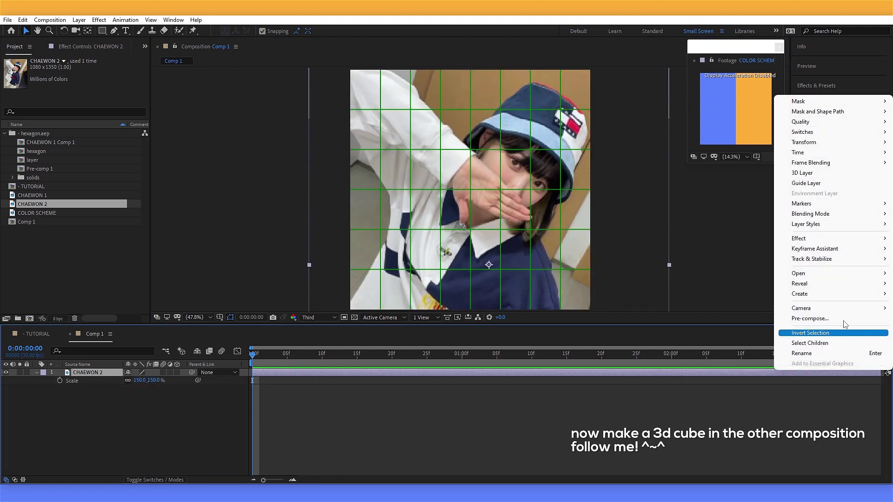
click(833, 337)
click(465, 310)
key(ctrl+d)
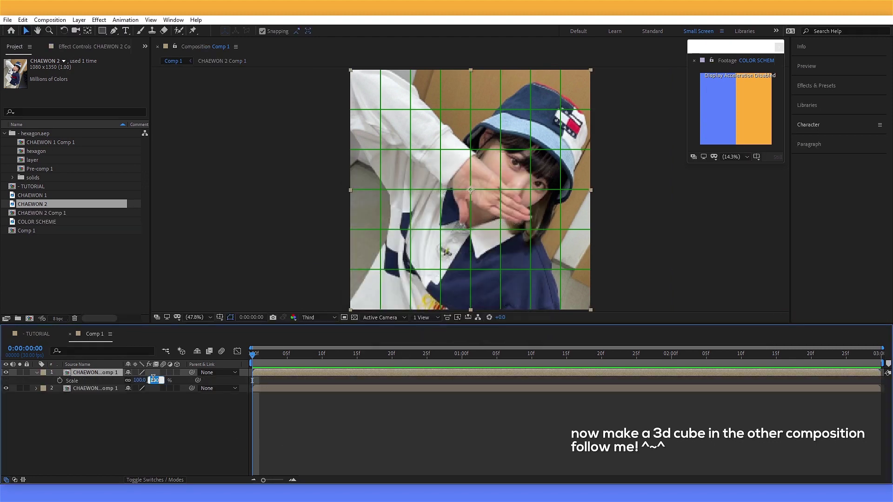
Step: Set the copied layer's scale to 95%, duplicate it and set the new top copy's scale to 94%
text(5)
key(Return)
key(ctrl+d)
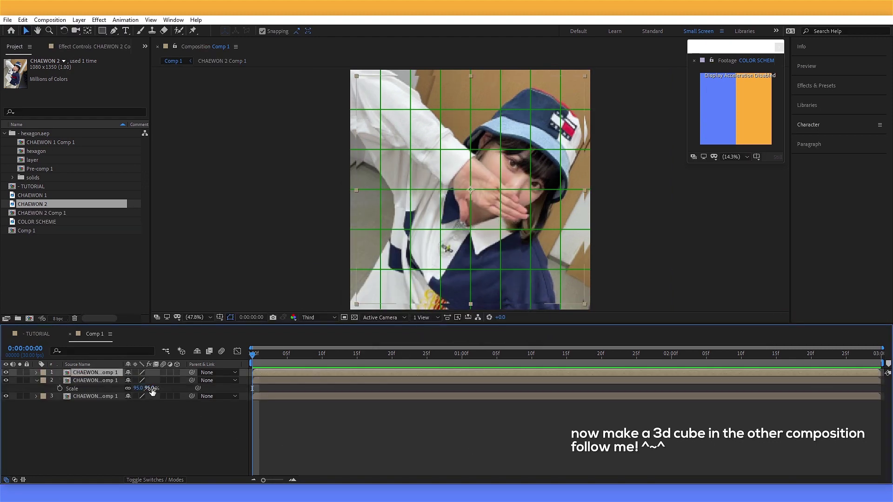
key(Return)
text(s)
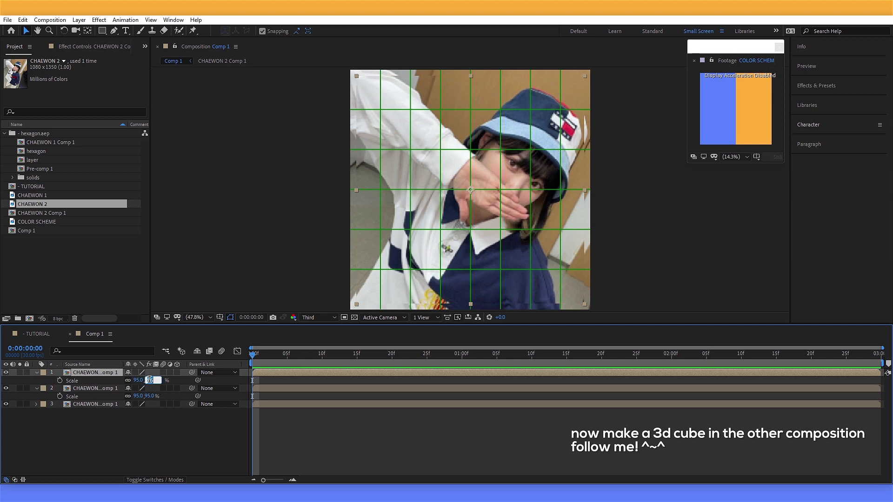
text(94)
click(404, 442)
Step: Scale the middle layer to 96% and apply a Fill effect sampled from the color scheme's blue
click(327, 390)
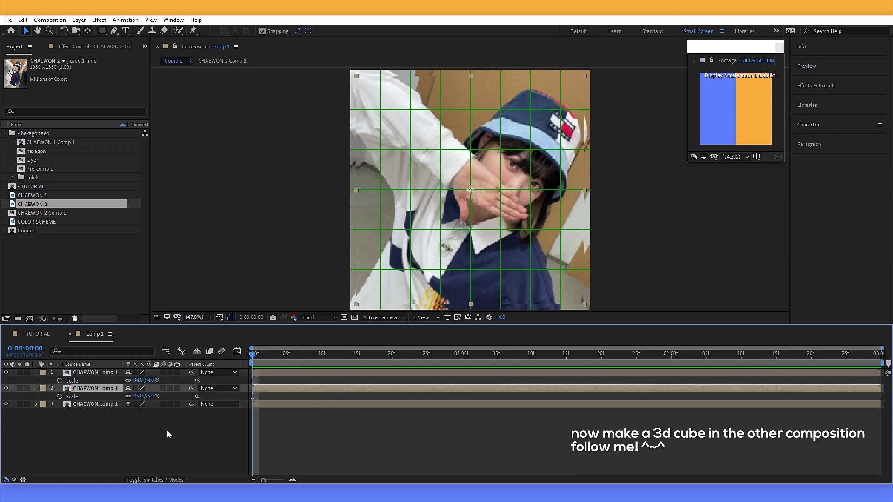
text(96)
click(423, 446)
click(844, 95)
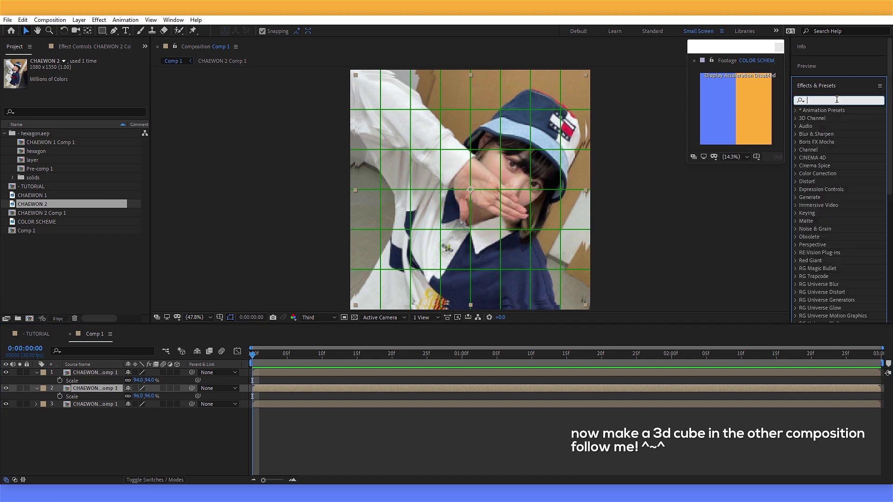
text(fill)
double_click(828, 158)
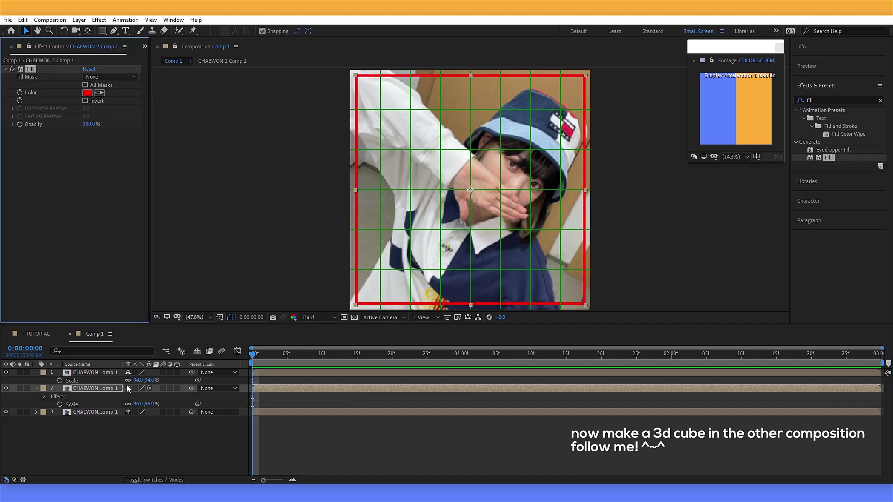
click(715, 96)
Step: Reduce the blue border layer's scale to 95%, duplicate it and set the lower copy's scale to 96%
click(148, 404)
text(9)
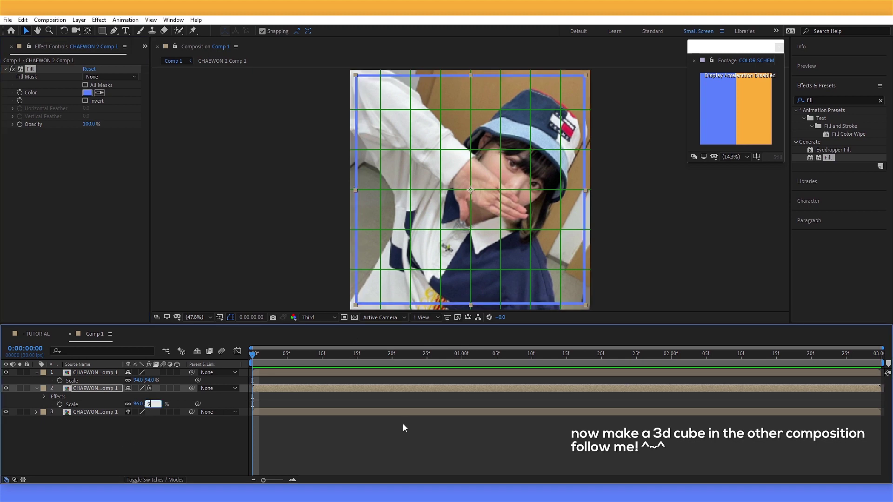
text(5)
click(403, 421)
click(389, 390)
key(ctrl+d)
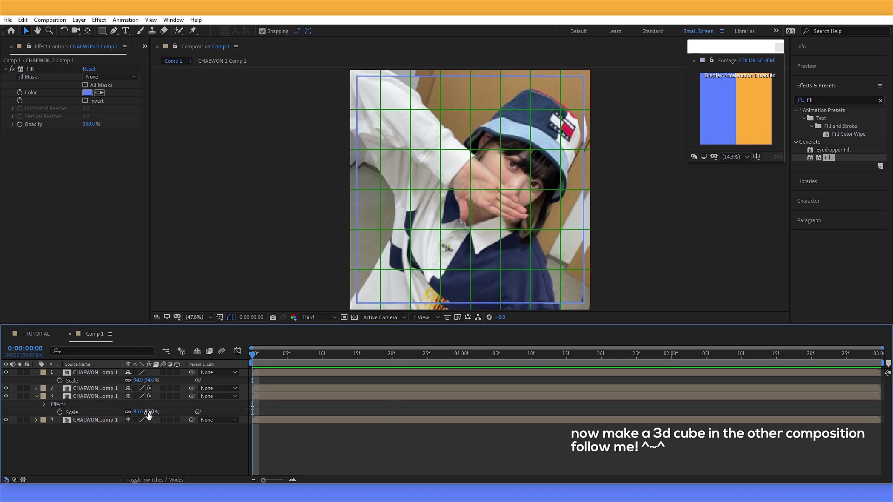
text(96)
click(405, 421)
Step: Recolor the 96% border layer's Fill with the orange from the color scheme
click(296, 398)
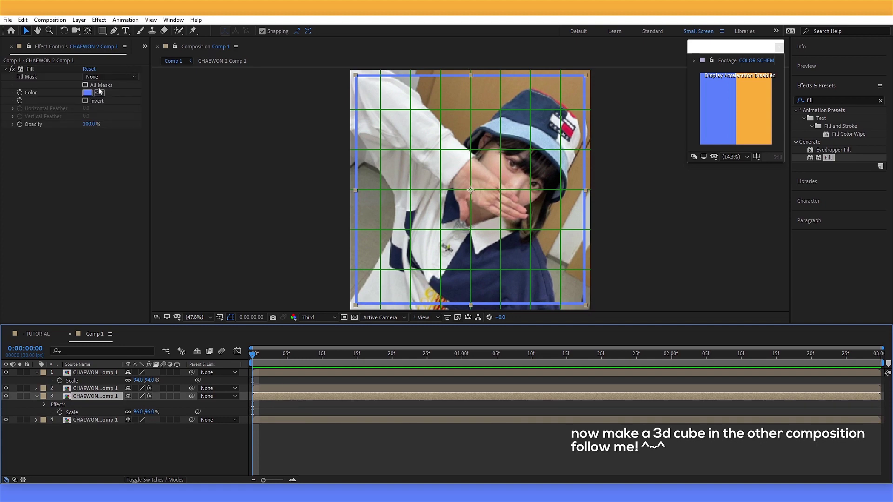
click(99, 93)
click(728, 67)
Step: Apply a Fill effect to the bottom layer and set its color to white (FFFFFF)
click(615, 420)
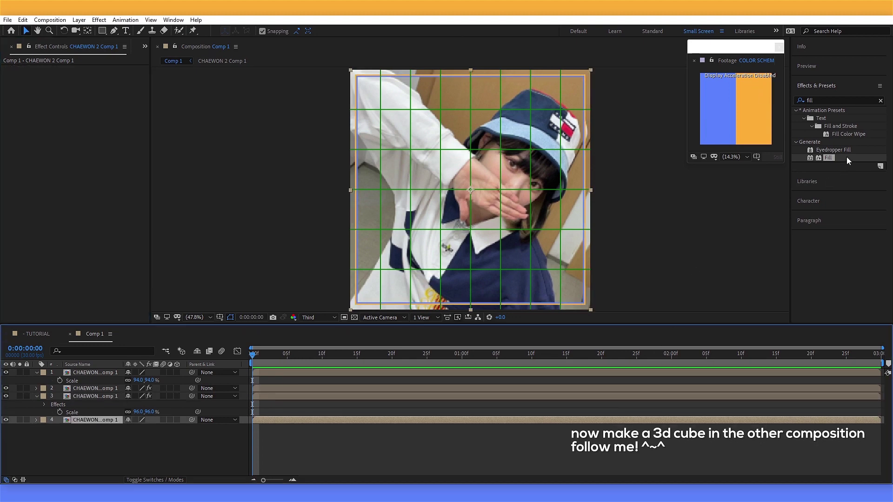
double_click(827, 158)
click(88, 92)
click(19, 216)
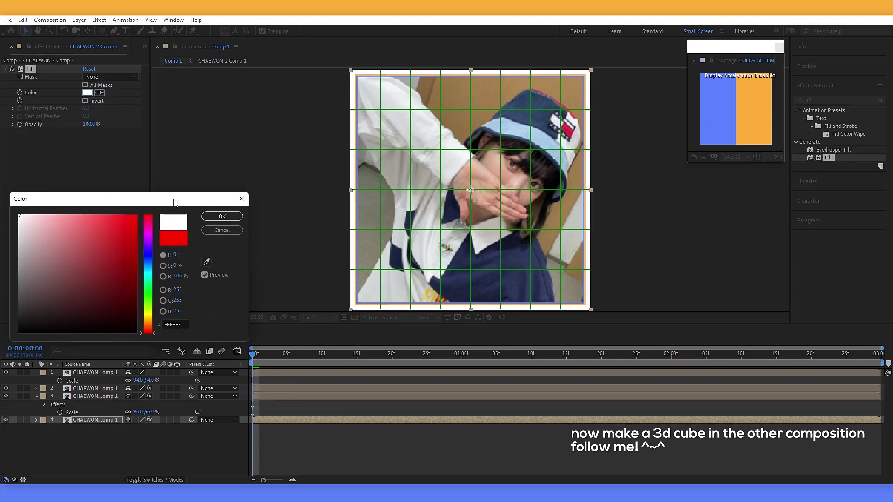
click(221, 217)
Step: Pre-compose all four photo and border layers together as Pre-comp 2
key(ctrl+a)
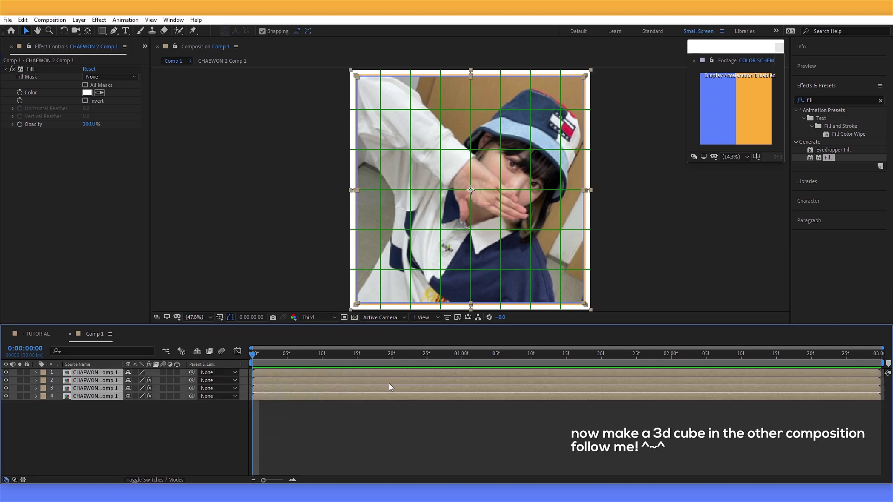
right_click(390, 383)
click(432, 332)
key(Return)
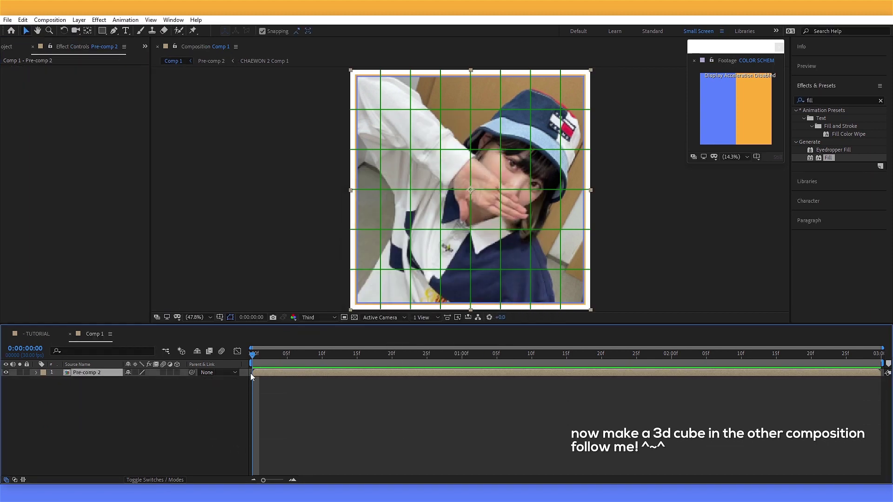
Step: Duplicate Pre-comp 2 five times and enable motion blur and 3D on all six layers
key(ctrl+d)
key(ctrl+d)
key(ctrl+d)
key(ctrl+d)
key(ctrl+d)
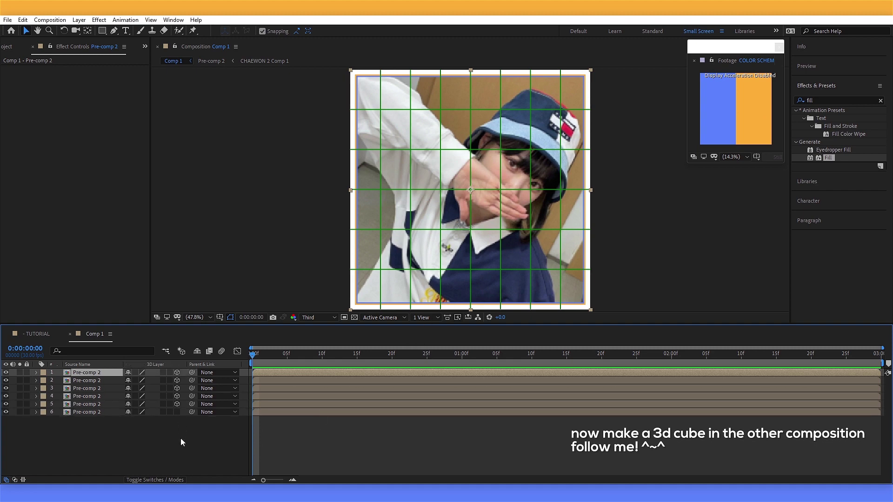
drag(163, 373, 166, 413)
click(177, 413)
Step: In Custom View 1, set the first layer's Y Rotation to 90° and snap it to the front face's near vertical edge
click(404, 317)
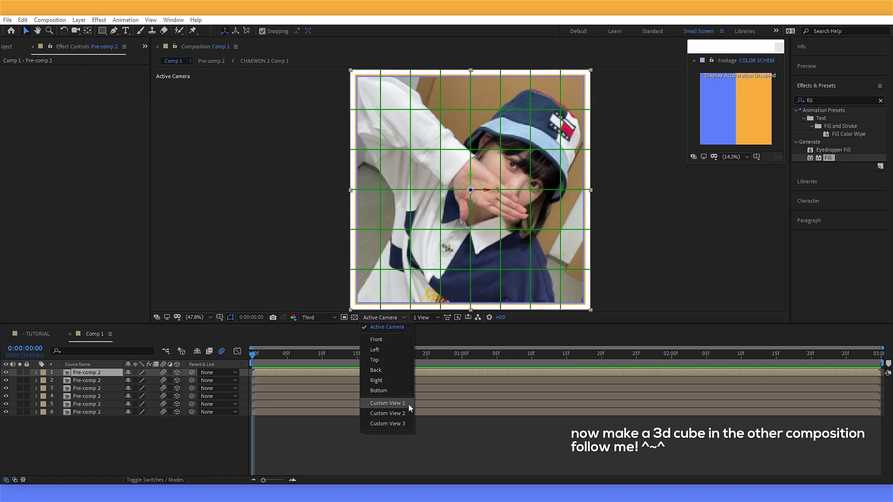
click(407, 404)
key(r)
drag(137, 396, 166, 394)
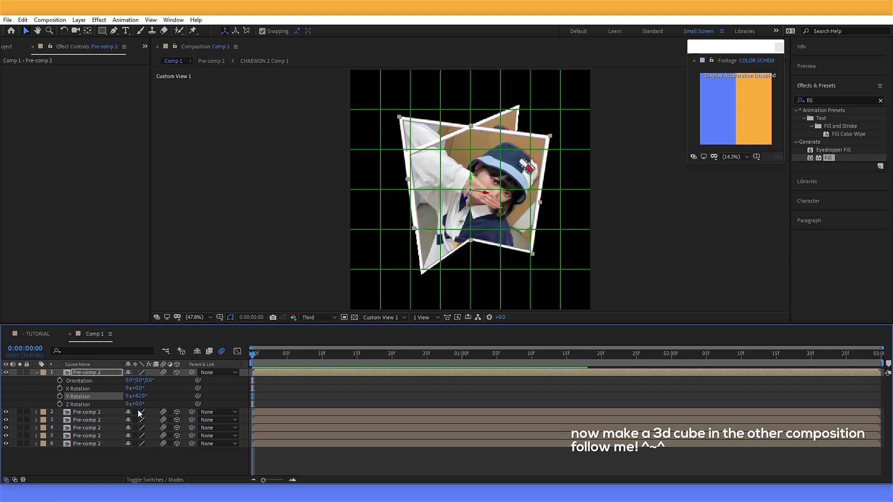
text(90)
key(Return)
click(394, 160)
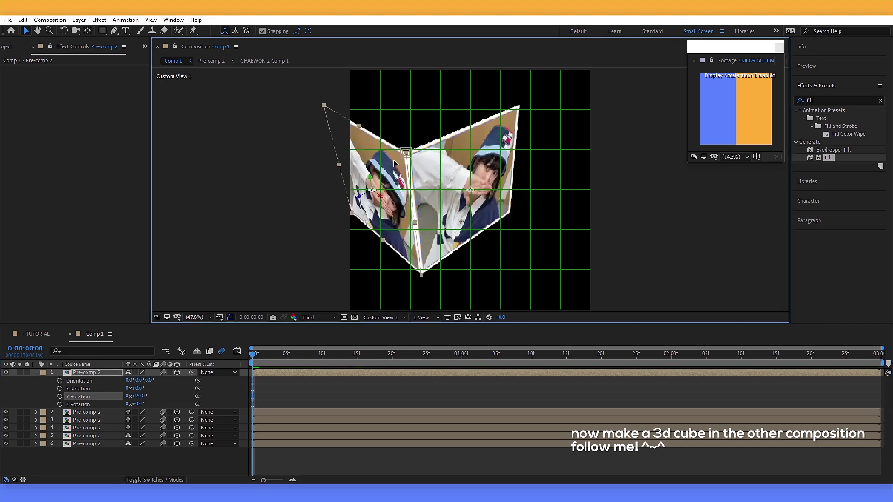
Step: Set the second layer's Y Rotation to -90° and snap it to the front face's far vertical edge
click(264, 411)
key(r)
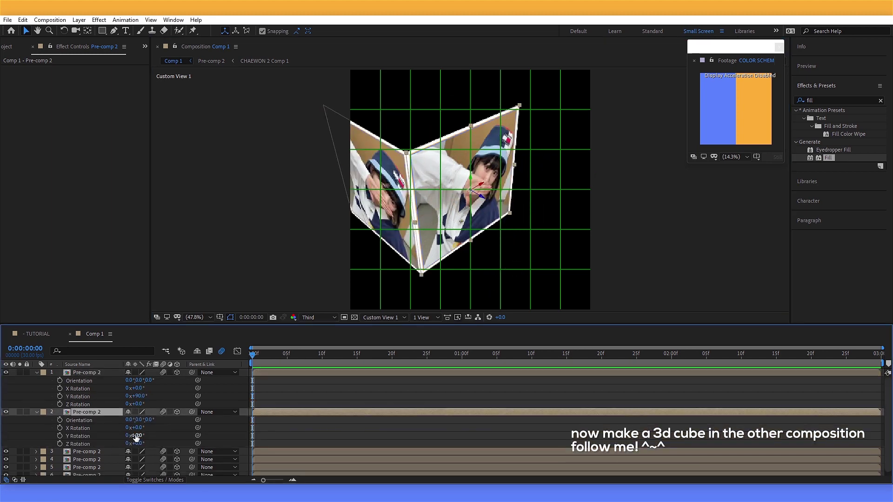
drag(137, 436, 113, 444)
click(139, 436)
text(-90)
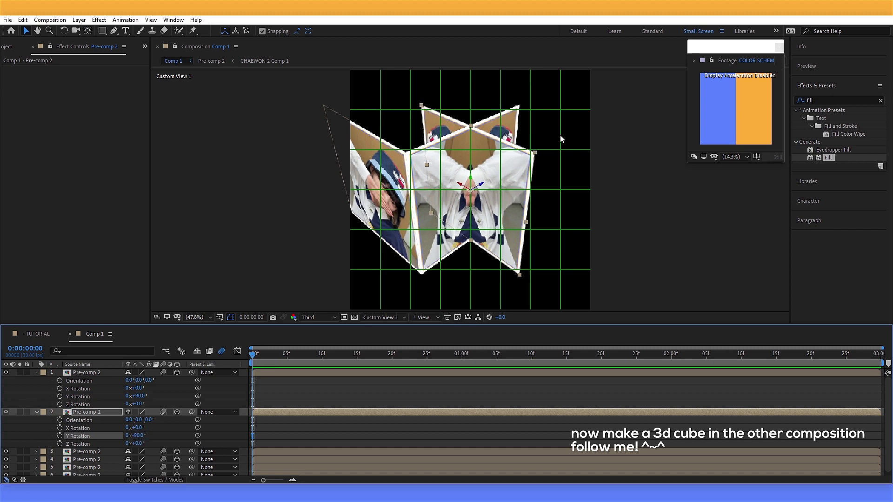
key(Return)
Step: Move the third layer back to close the cube's open rear side
click(294, 450)
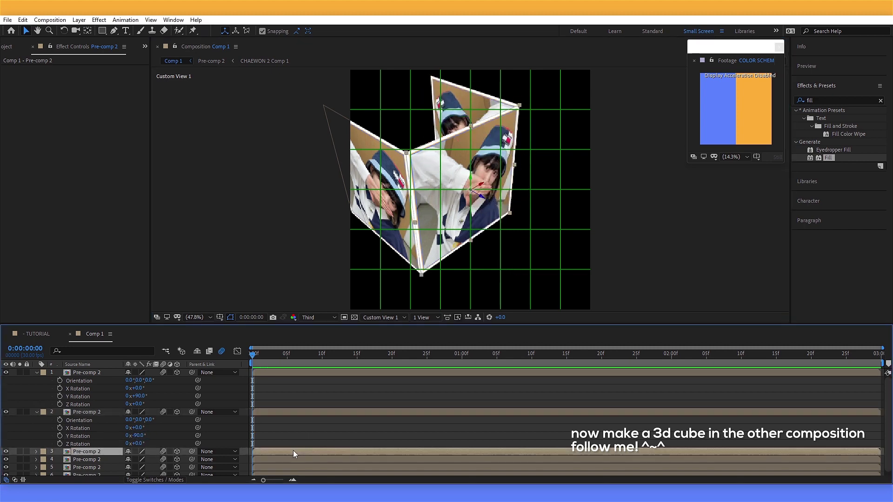
scroll(313, 454, down, 2)
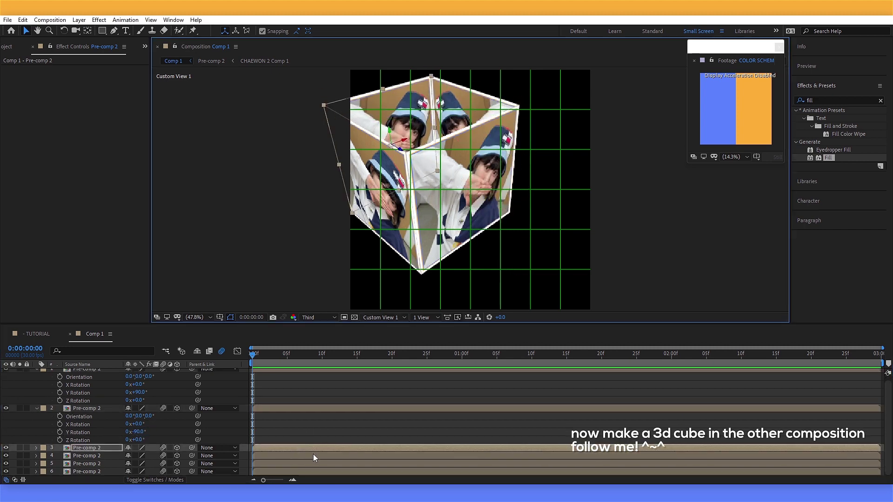
Step: Set the fourth layer's X Rotation to -90° and snap it onto the cube as its top face
click(313, 455)
key(r)
scroll(146, 469, down, 3)
drag(137, 440, 95, 443)
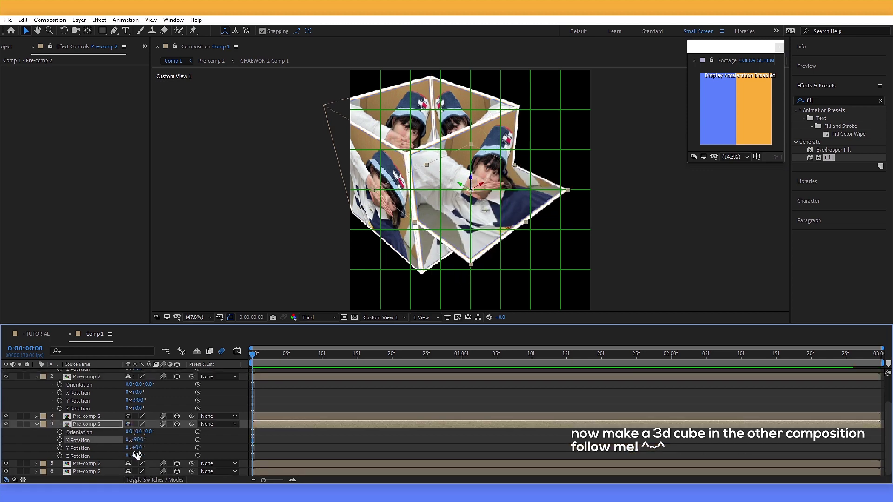
drag(471, 259, 407, 149)
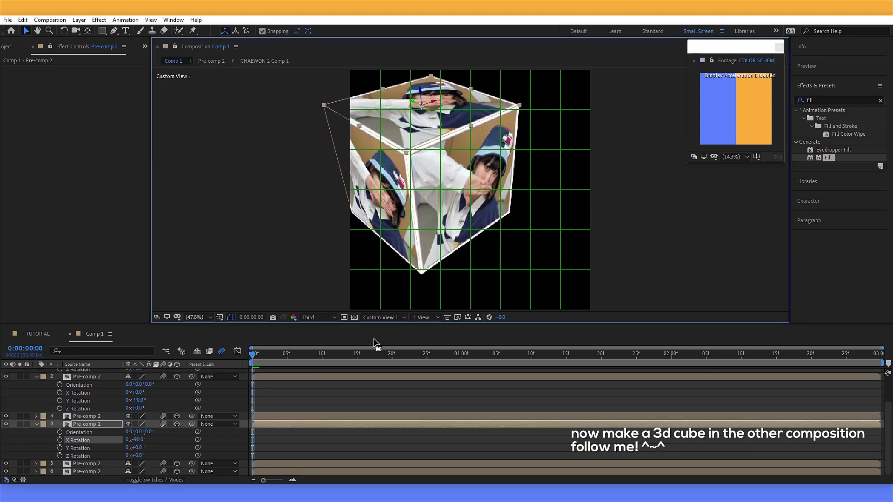
Step: Remove the spare fifth layer, then duplicate the cube's top face and snap the copy to the bottom
click(297, 463)
scroll(296, 462, down, 1)
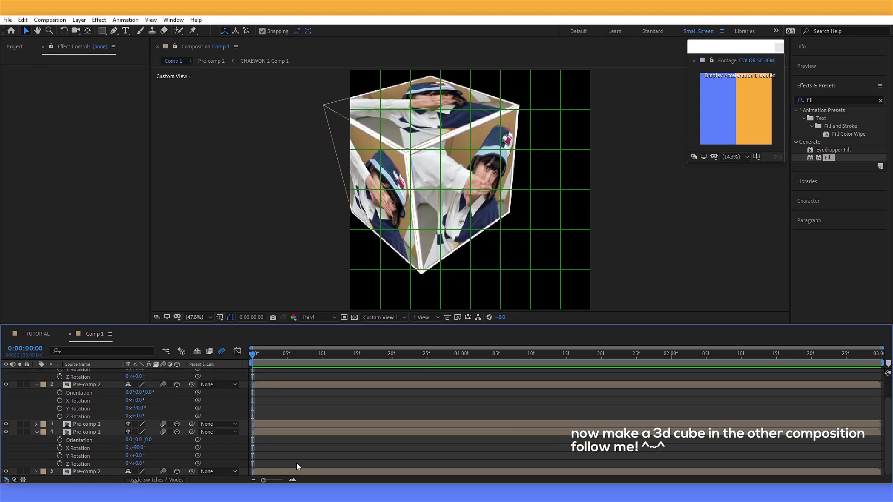
click(417, 117)
key(ctrl+d)
drag(407, 153, 422, 273)
click(377, 404)
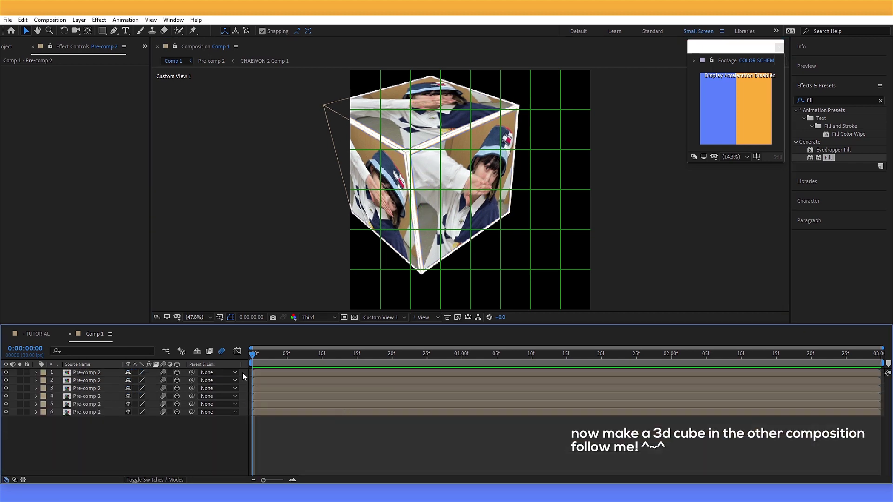
Step: Add a null object with 3D and motion blur enabled and parent all six Pre-comp 2 layers to it
right_click(242, 373)
click(490, 436)
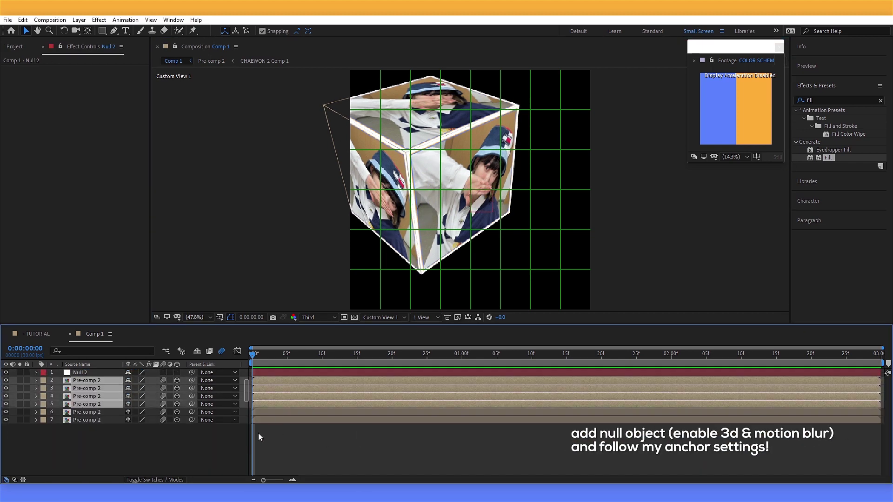
drag(258, 434, 259, 436)
click(190, 383)
click(243, 384)
drag(243, 381, 246, 425)
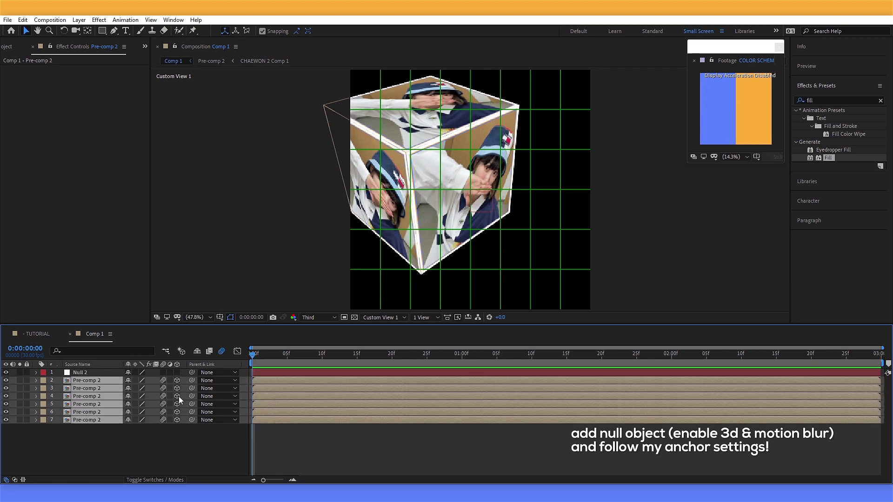
click(163, 373)
Step: Set Null 2's Anchor Point Z value to 545
click(112, 374)
key(a)
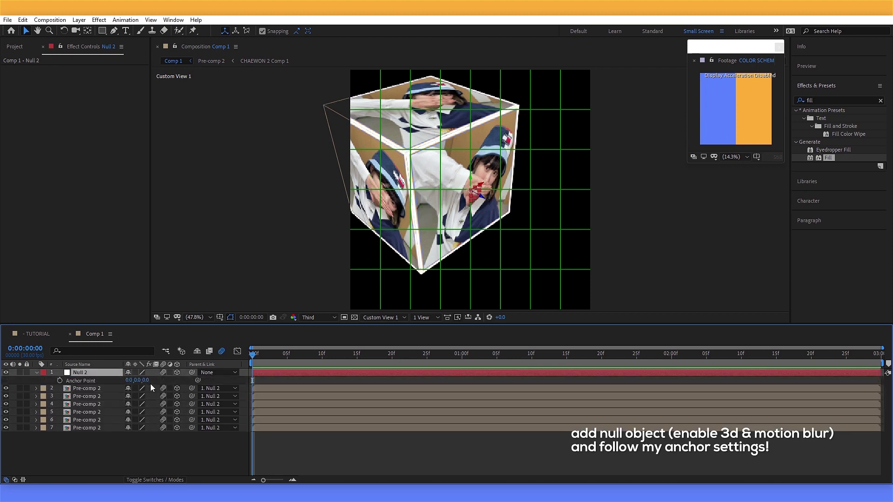
drag(150, 381, 405, 389)
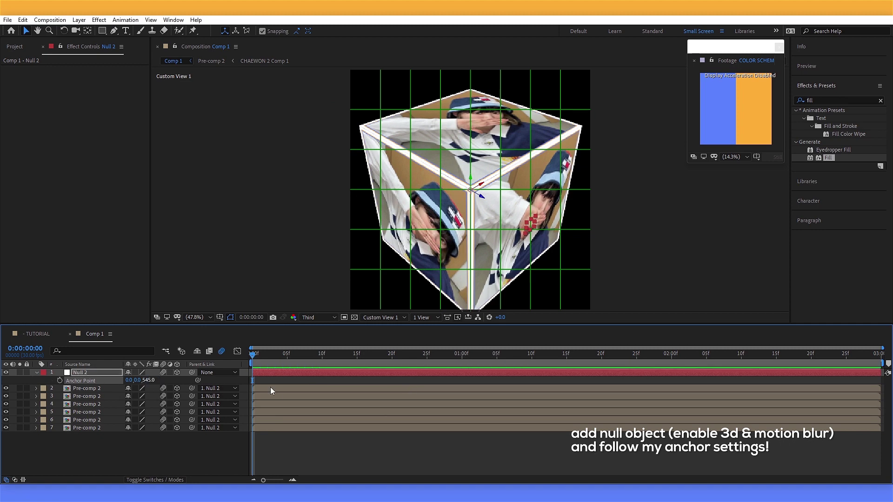
Step: Return to the Active Camera view and scale Null 2 down so the whole cube fits inside the frame
key(s)
click(390, 317)
click(378, 359)
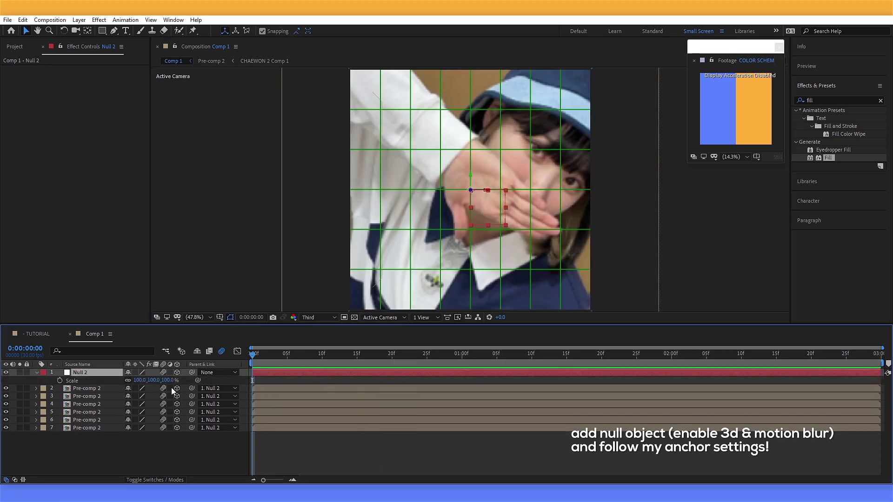
mouse_move(259, 447)
mouse_down()
mouse_move(335, 341)
mouse_move(326, 340)
mouse_up()
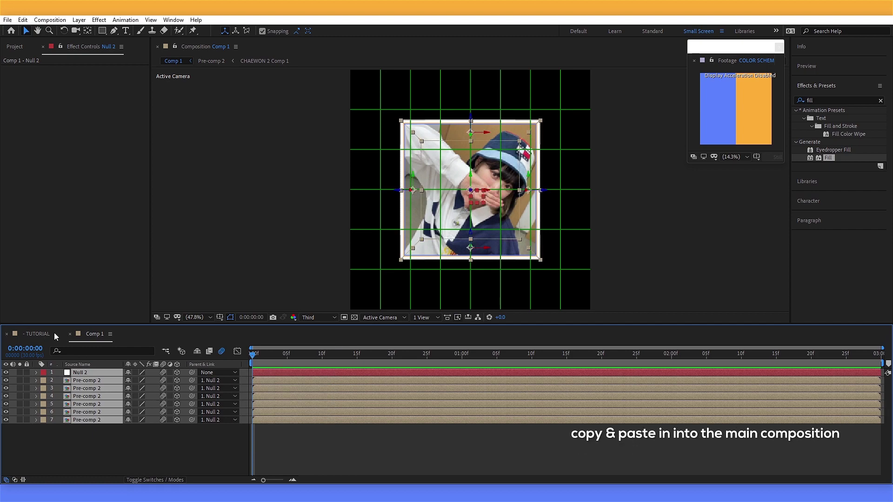
Step: Paste Null 2 and the six cube layers above the hexagon layers in the - TUTORIAL composition
click(48, 335)
drag(629, 354, 207, 373)
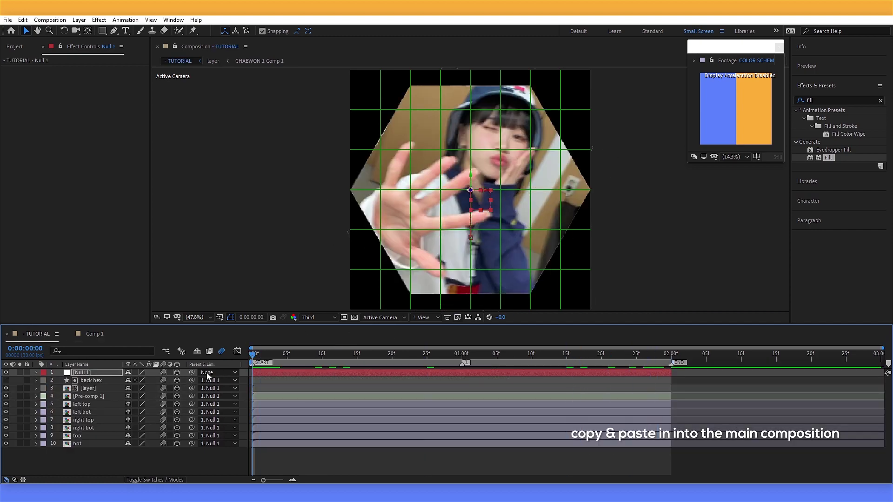
click(373, 461)
key(ctrl+v)
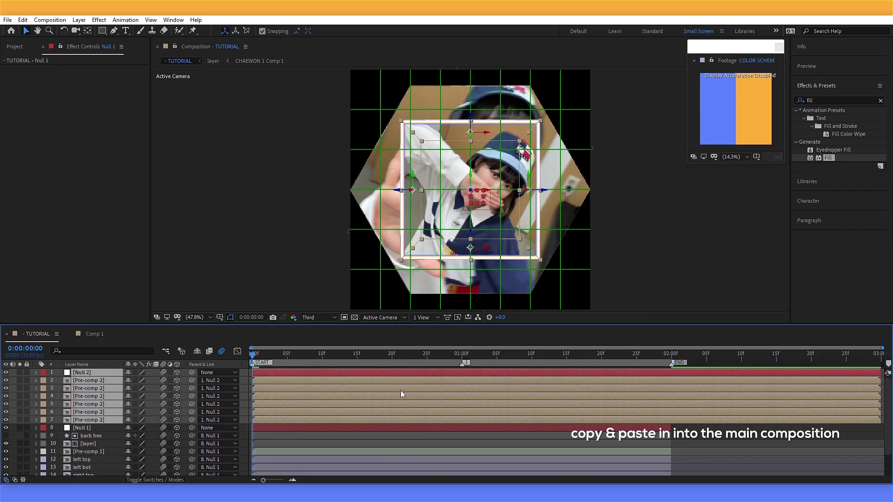
Step: Trim the ends of the pasted cube layers to 0:00:02:00 and go back to the composition's start
click(671, 355)
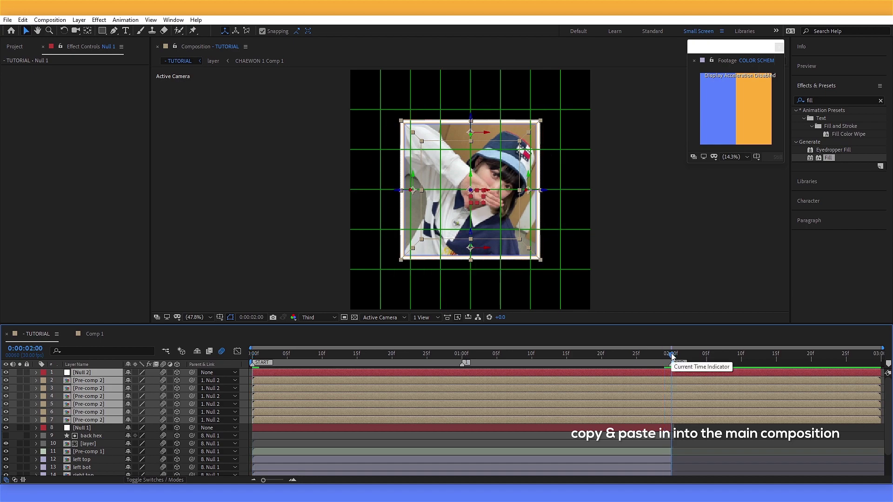
key(alt+bracketright)
key(Home)
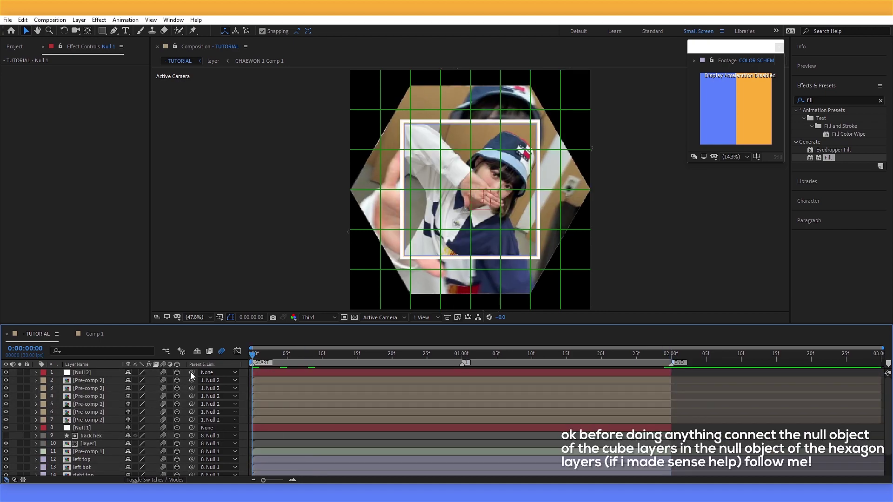
Step: Parent the cube's Null 2 to the hexagon's Null 1 and preview the combined animation
drag(102, 425, 100, 428)
key(space)
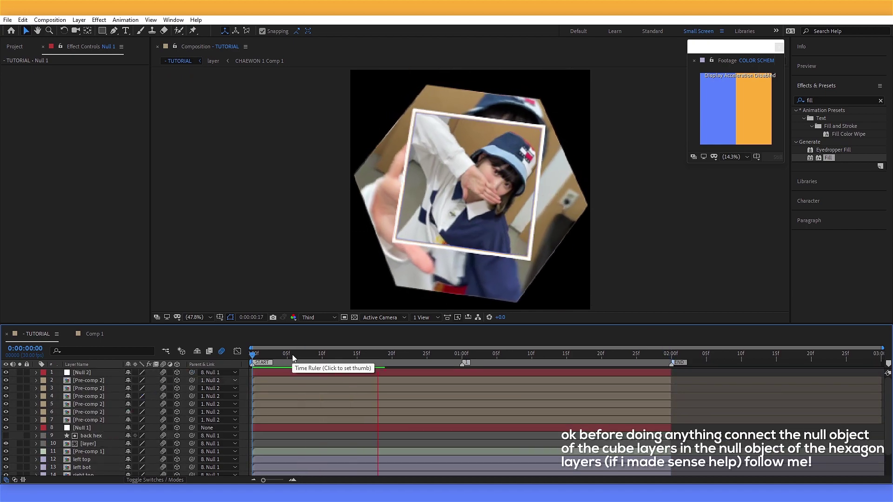
Step: At 0:00:01:29, turn the cube's Null 2 upright by setting its Y Rotation to 180°
click(665, 356)
click(646, 373)
key(r)
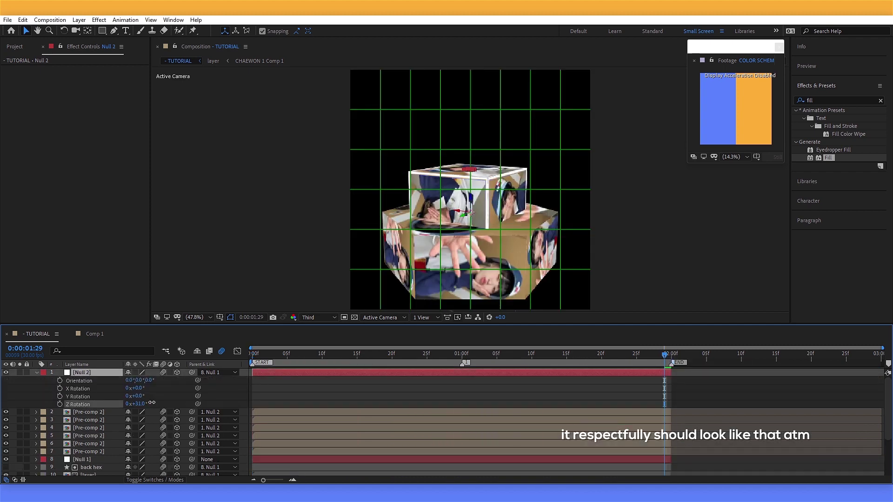
drag(151, 403, 153, 403)
key(ctrl+z)
drag(140, 397, 222, 404)
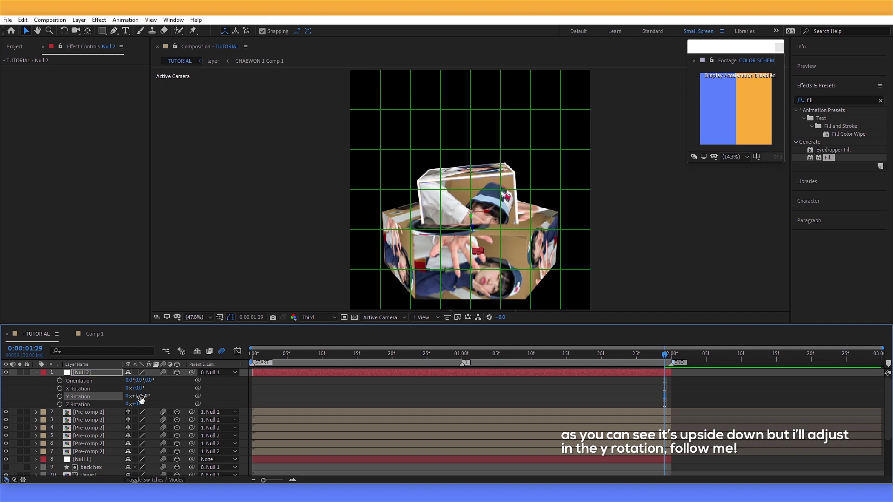
Step: Move the cube onto the hexagon by setting Null 2's Z position to -576, and preview the animation
key(p)
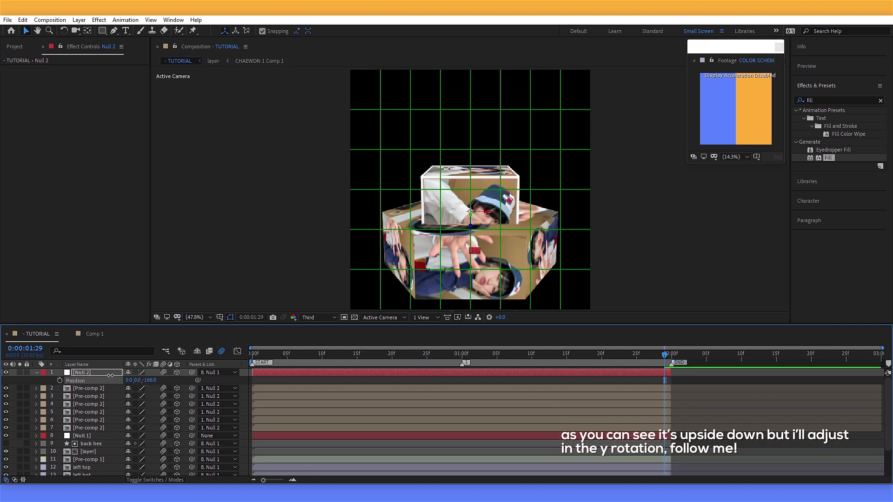
drag(147, 381, 5, 372)
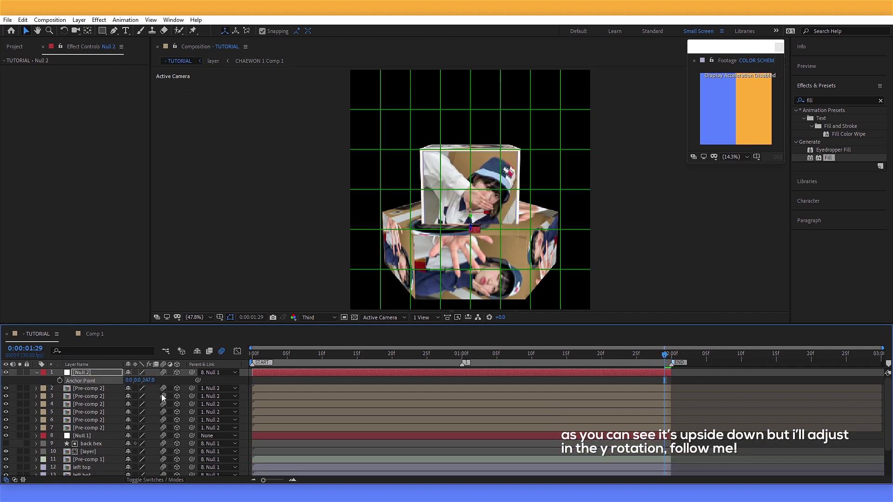
key(ctrl+z)
key(p)
drag(148, 380, 32, 381)
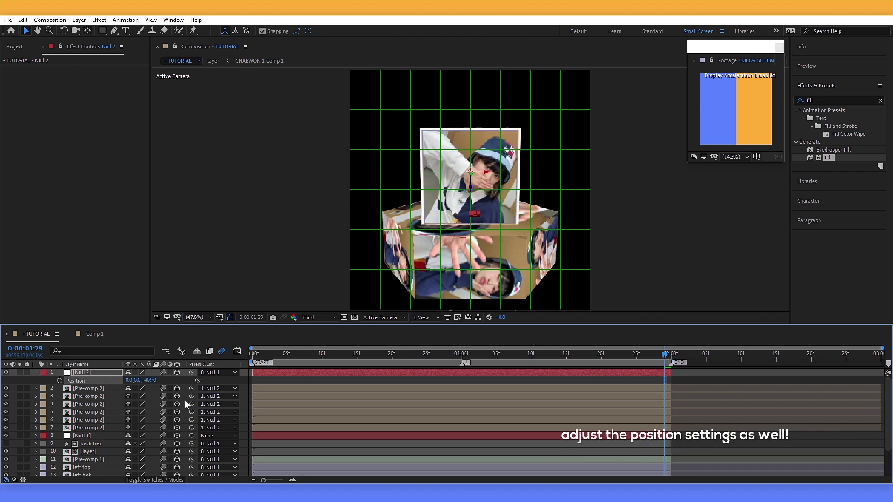
drag(147, 380, 71, 380)
key(space)
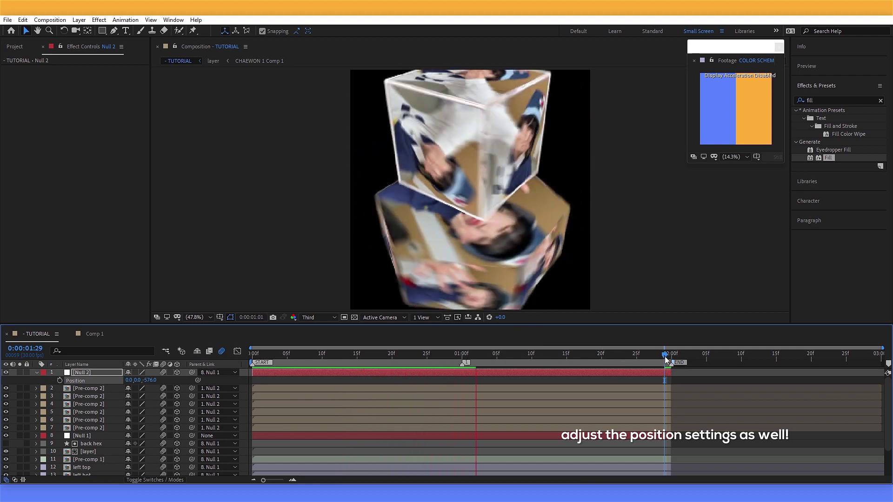
Step: Keyframe Null 2's Scale at 48% at 0:00:01:29 and at 0% at 0:00:00:00
drag(667, 356, 668, 356)
key(s)
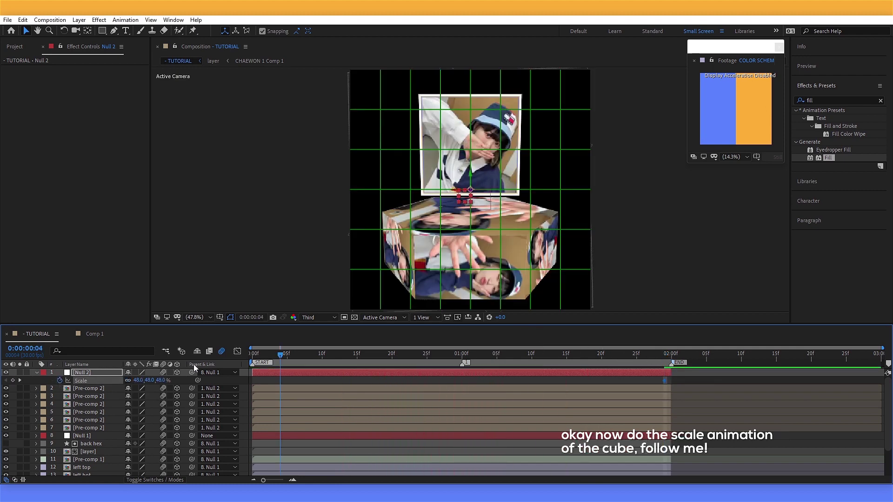
key(Home)
mouse_move(155, 381)
mouse_down()
mouse_move(139, 387)
mouse_move(164, 382)
mouse_up()
text(0)
key(Return)
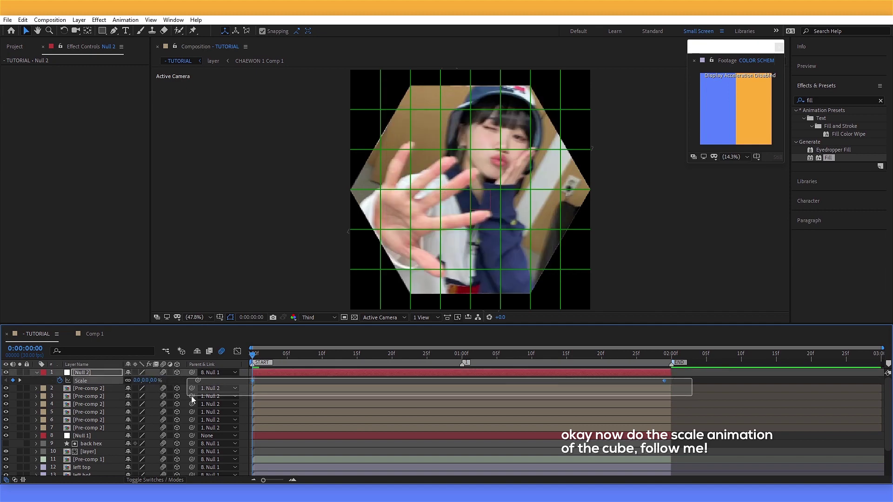
Step: Ease Null 2's Scale keyframes and shape their speed graph into a sharp peak just after 0:00:01:00
click(237, 351)
click(474, 470)
click(488, 370)
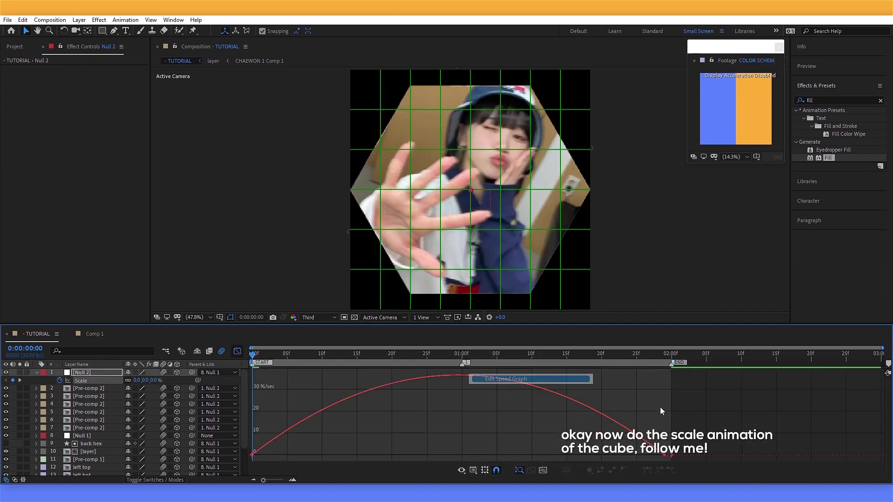
drag(542, 457, 491, 456)
drag(321, 455, 436, 455)
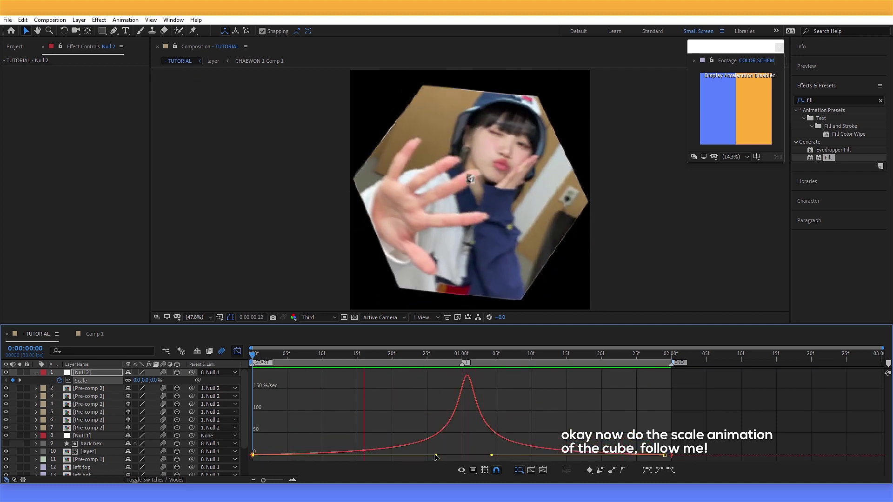
click(238, 351)
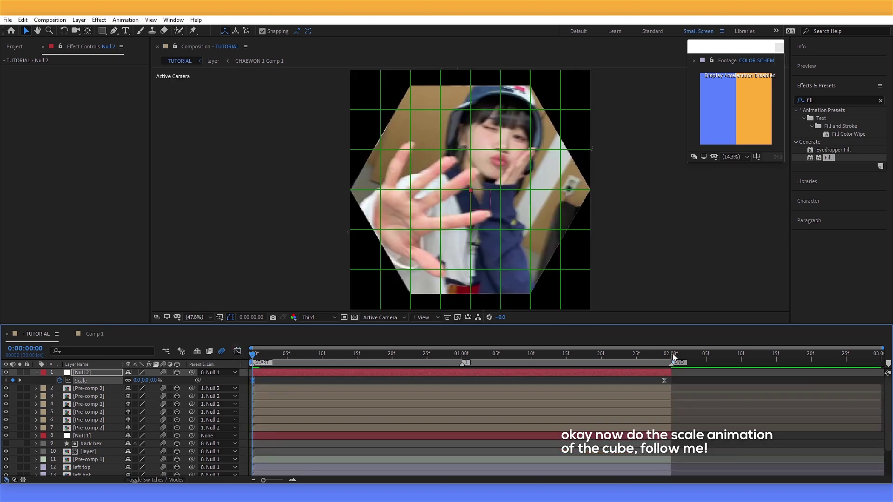
Step: Animate Pre-comp 1's X Rotation from 0° at the composition's start to 207° at 0:00:01:29, with eased keyframes
drag(674, 358, 666, 357)
scroll(99, 428, down, 1)
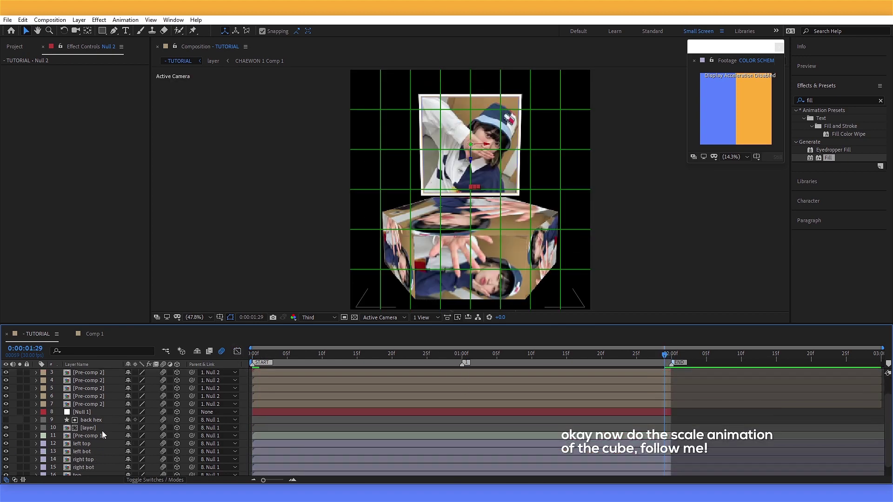
click(101, 435)
key(r)
drag(139, 452, 224, 452)
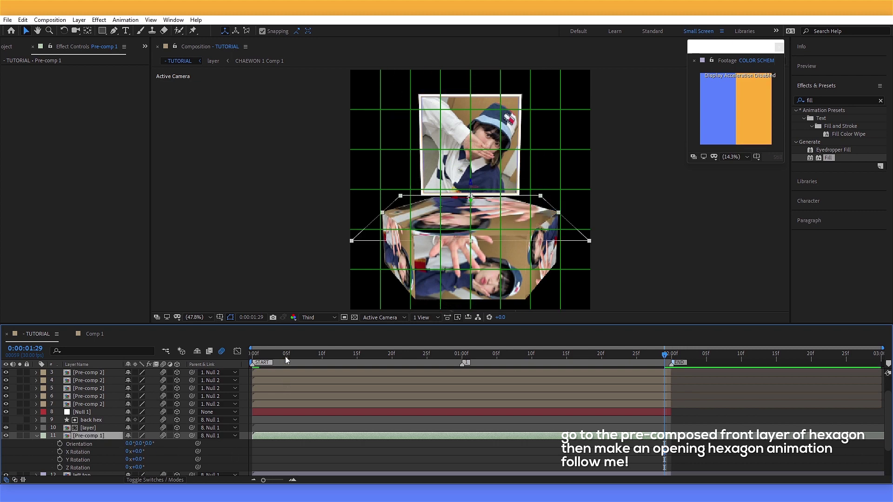
key(Home)
key(End)
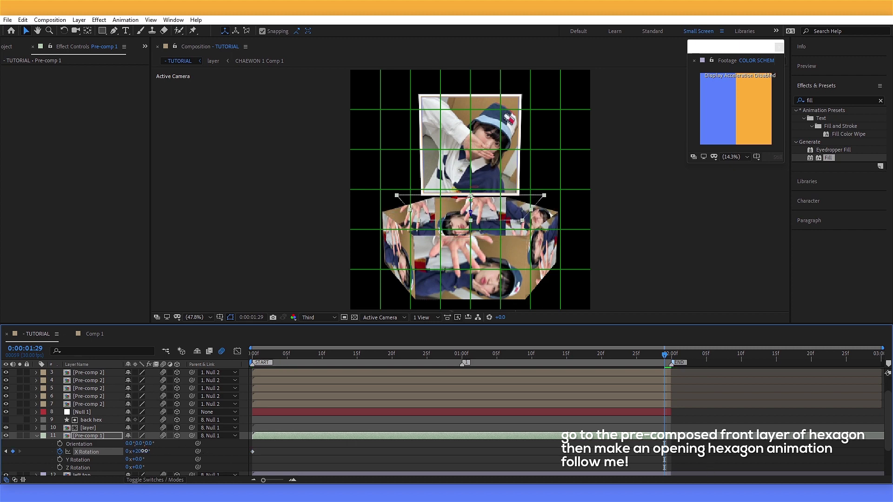
drag(681, 446, 223, 460)
key(F9)
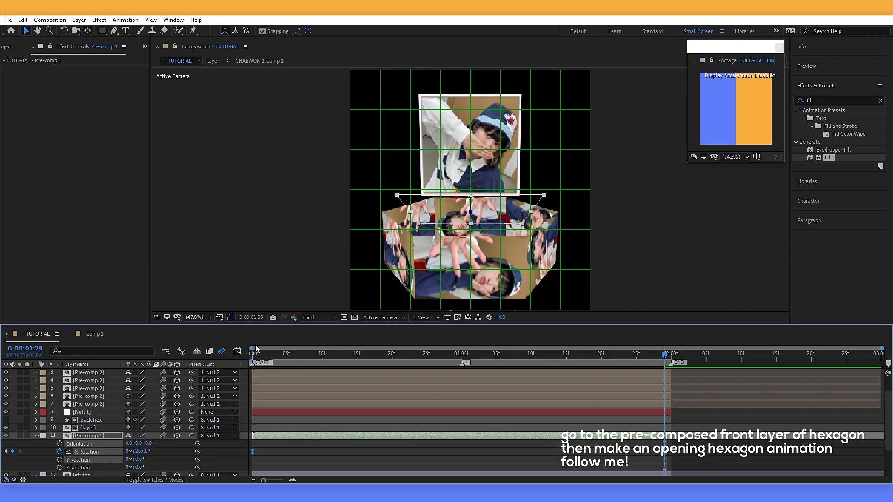
Step: Shape Pre-comp 1's X Rotation speed graph into a sharp peak near 0:00:01:02 and preview the hexagon opening
click(238, 352)
drag(742, 447, 498, 455)
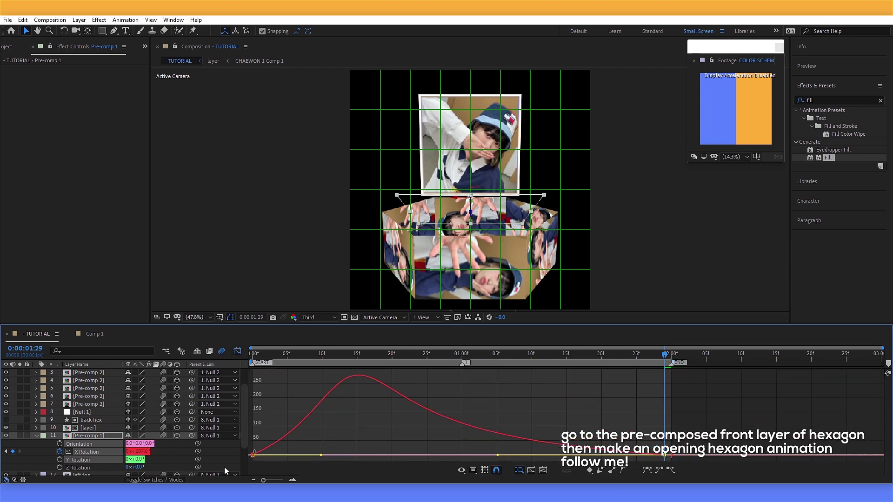
drag(319, 457, 432, 458)
key(space)
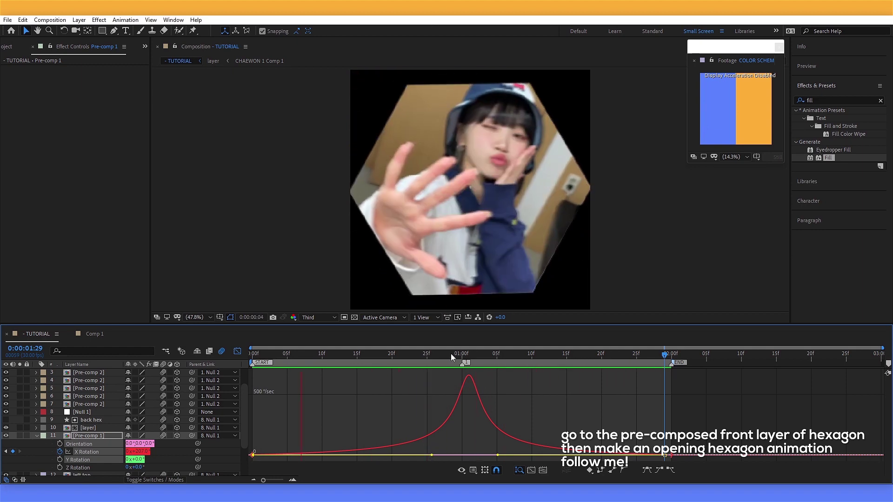
click(450, 354)
drag(431, 455, 439, 455)
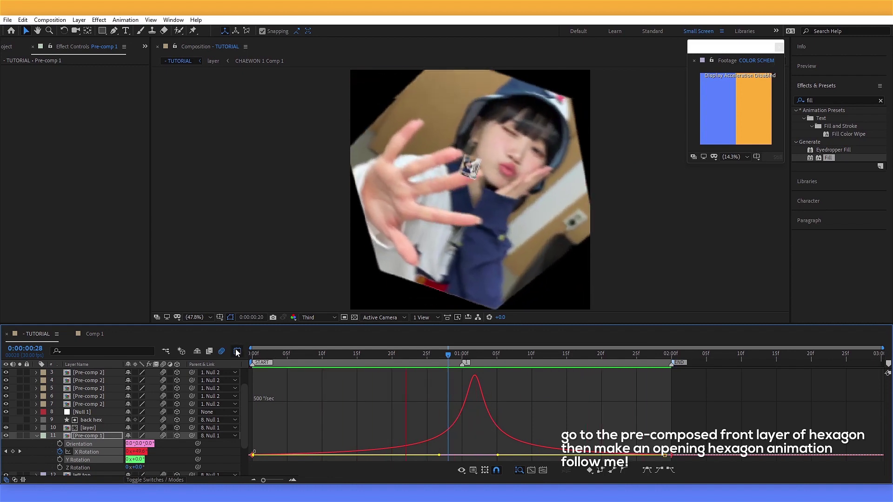
key(shift+F3)
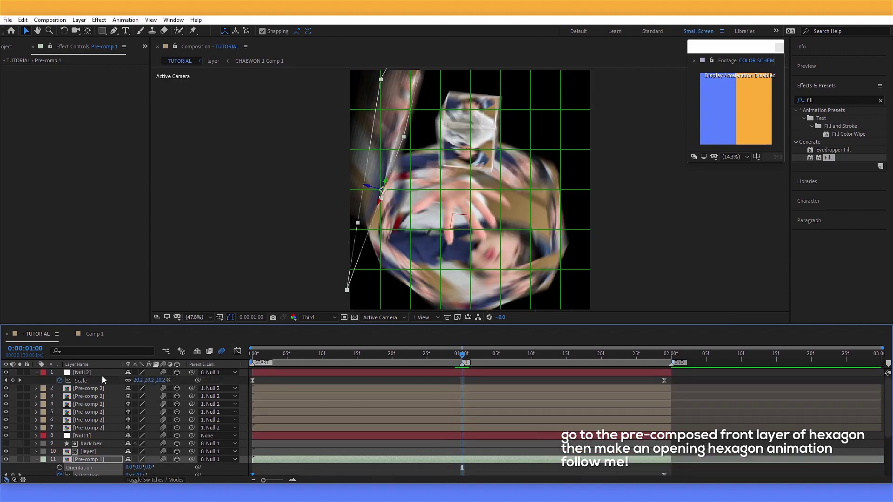
Step: Move Null 2's first Scale keyframe to 0:00:00:29, reshape its speed graph to start fast and slow down gradually, and preview
drag(465, 388, 456, 388)
click(237, 352)
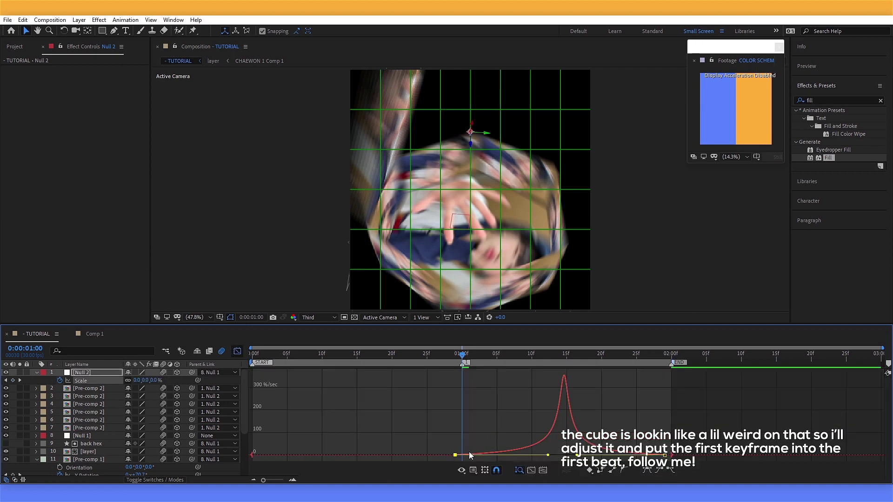
mouse_move(548, 455)
mouse_down()
mouse_move(458, 455)
mouse_move(549, 459)
mouse_up()
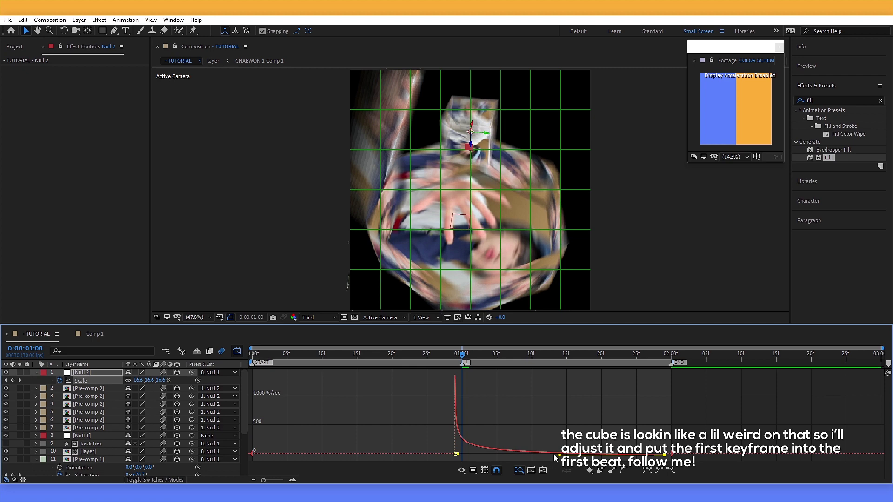
key(space)
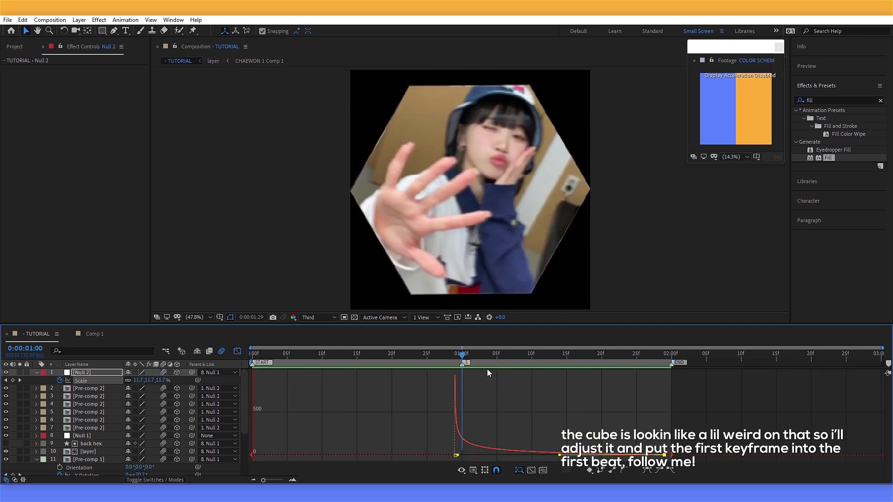
Step: At 0:00:01:29, set Null 1's scale to 74% and Null 2's scale to 61%, and preview the result
click(692, 356)
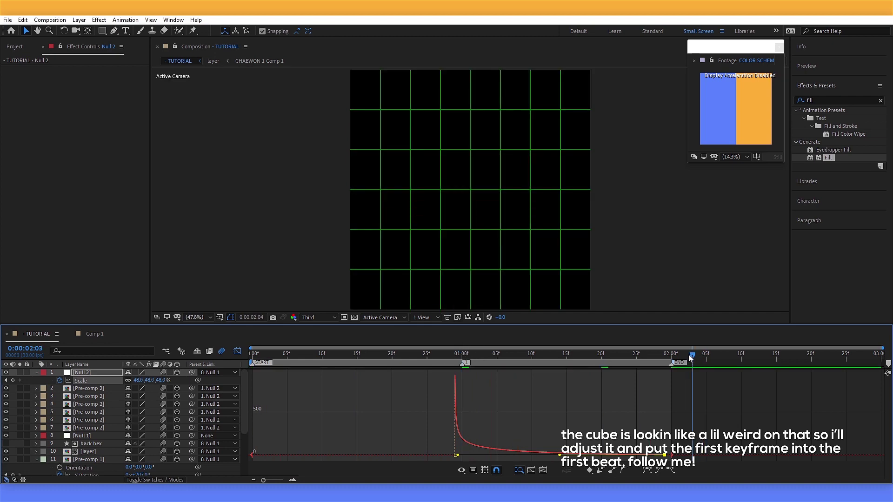
key(shift+F3)
click(96, 436)
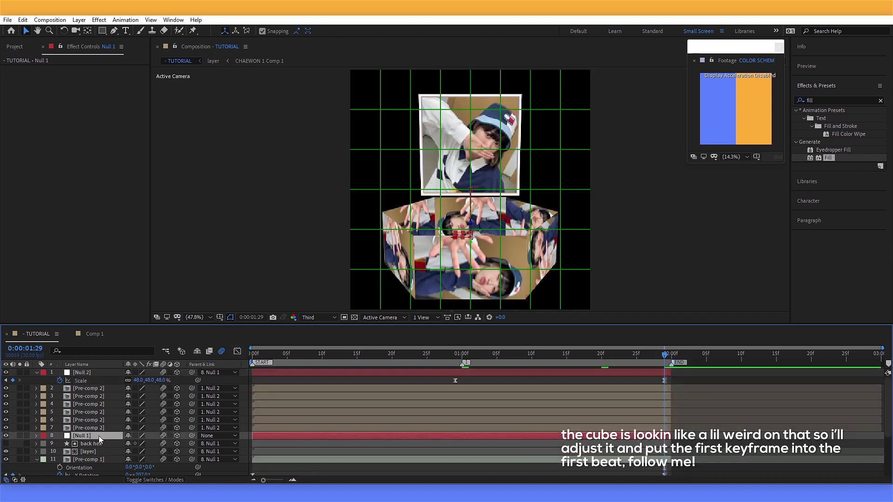
key(s)
drag(157, 444, 158, 444)
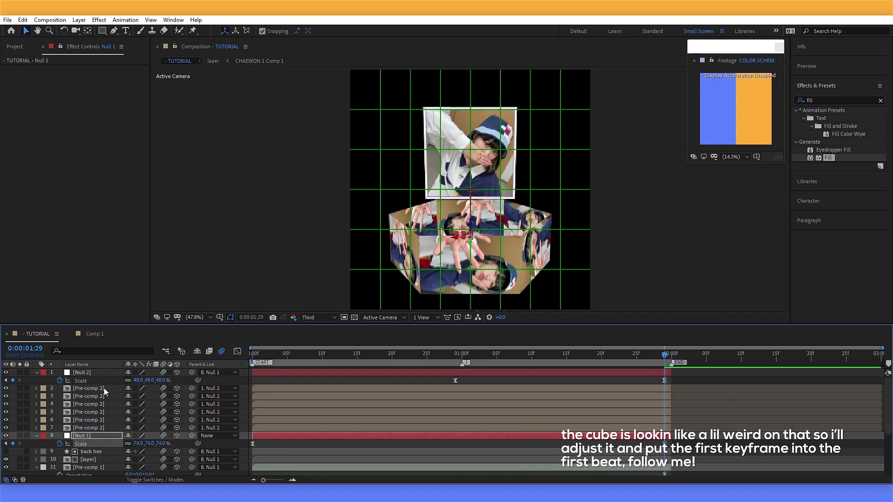
click(168, 382)
key(space)
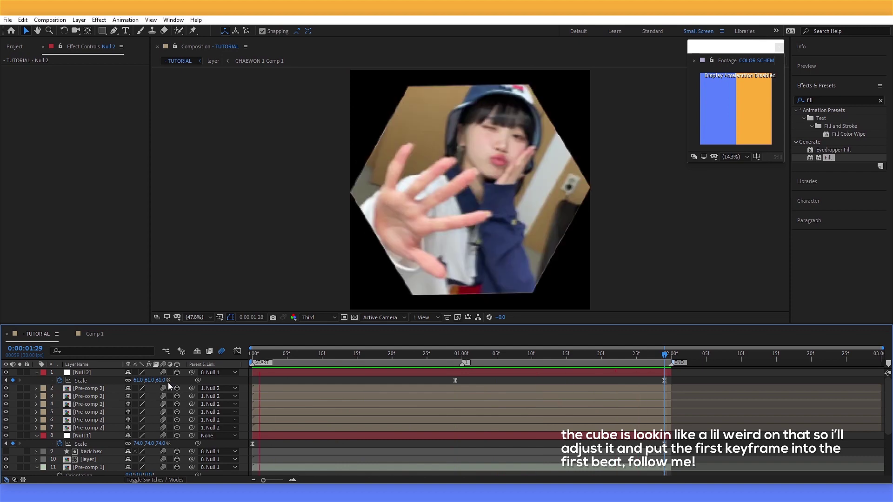
click(724, 402)
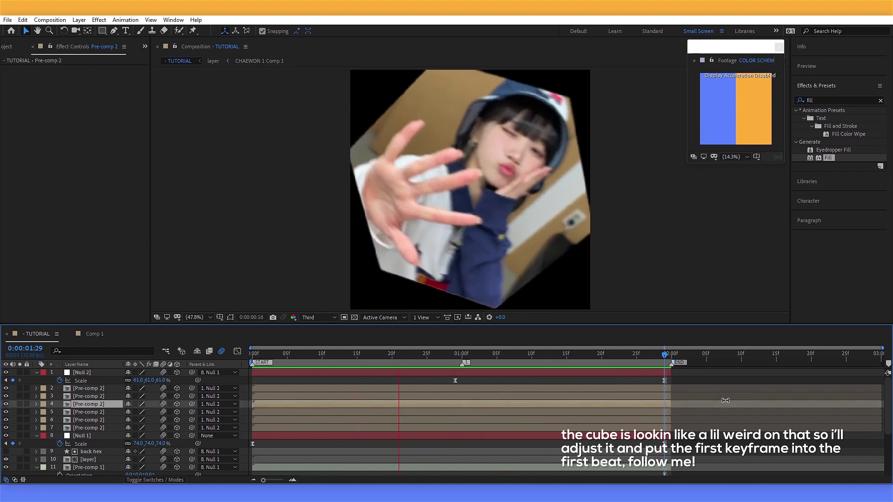
key(y)
key(space)
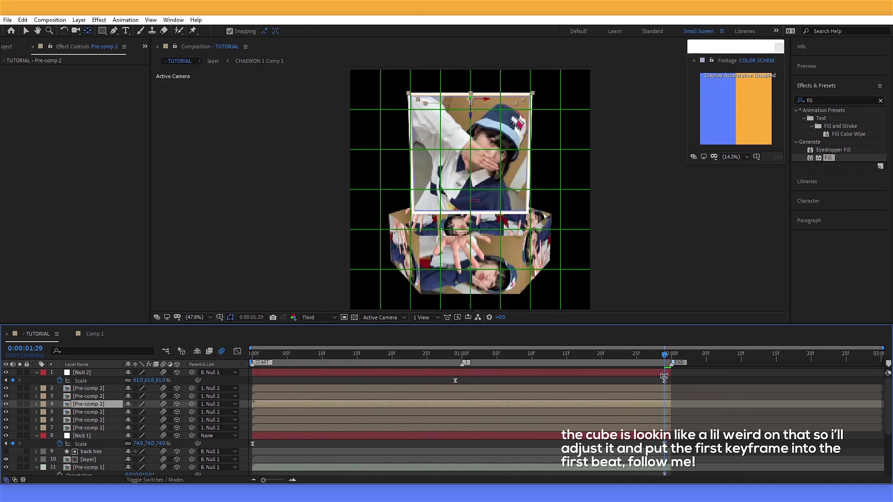
Step: Animate Null 2's Z position from 792 at 0:00:00:29 to -576 at 0:00:01:29
click(664, 374)
click(61, 382)
key(u)
key(u)
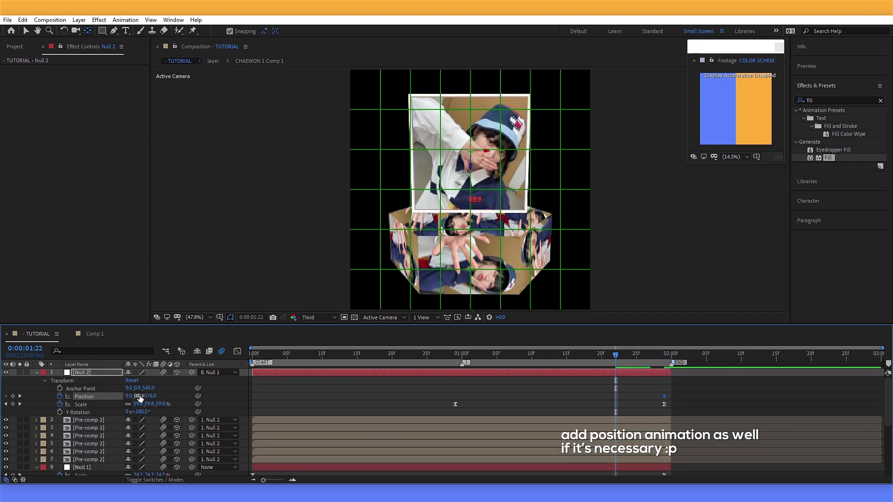
drag(297, 394, 705, 403)
drag(617, 397, 456, 396)
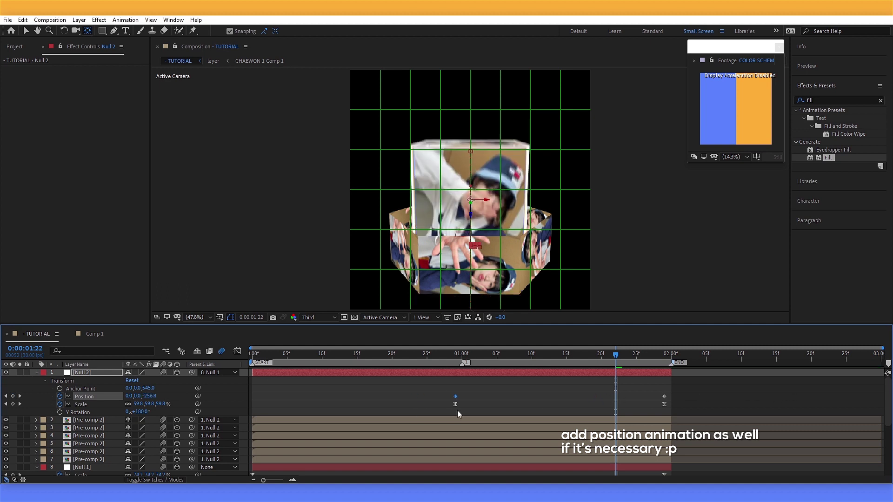
Step: Ease Null 2's Position keyframes, shape their speed graph to start fast and slow down gradually, and preview the animation
click(237, 352)
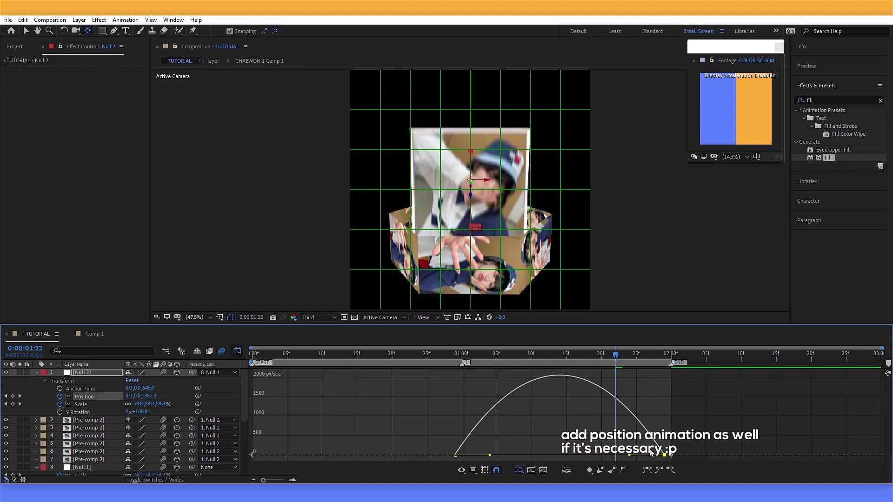
drag(630, 455, 450, 456)
drag(530, 356, 421, 359)
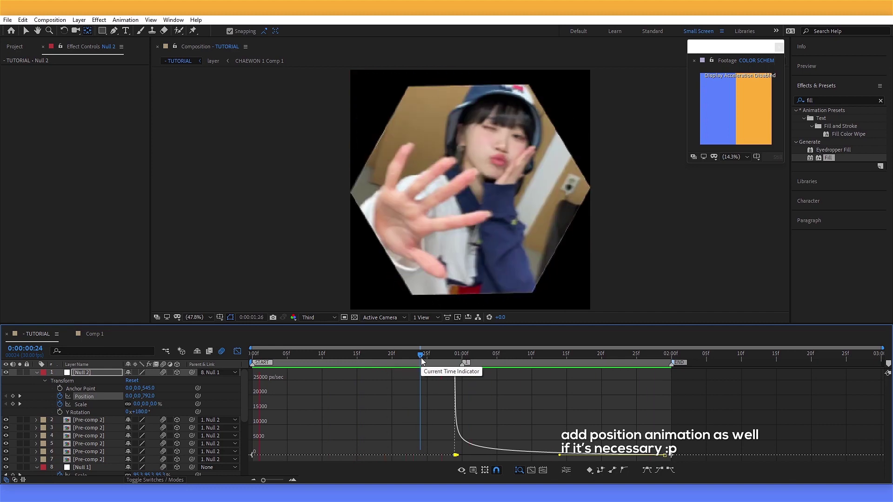
key(space)
key(shift+F3)
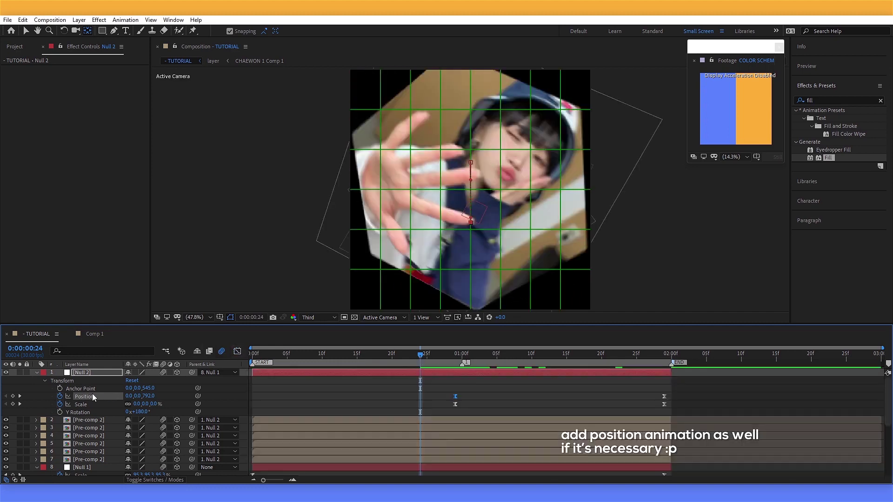
Step: Separate the dimensions of Null 2's Position and remove the X Position and Z Position keyframes
right_click(85, 396)
click(107, 304)
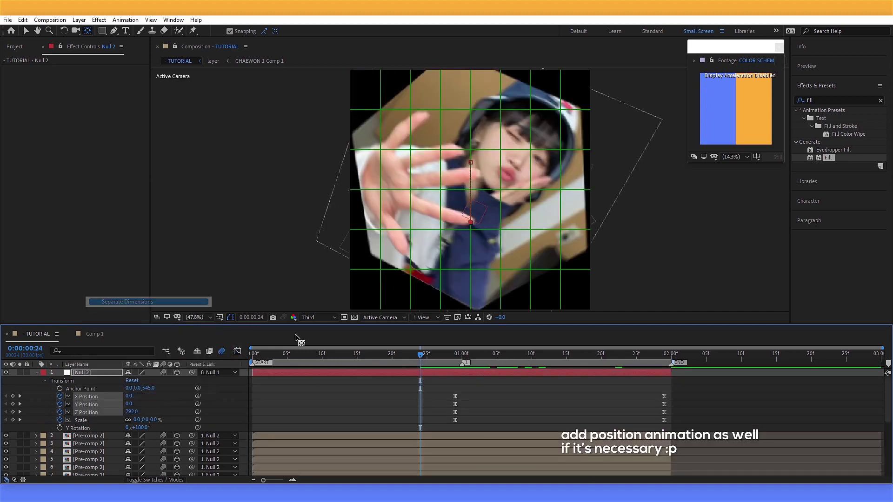
click(89, 397)
key(Delete)
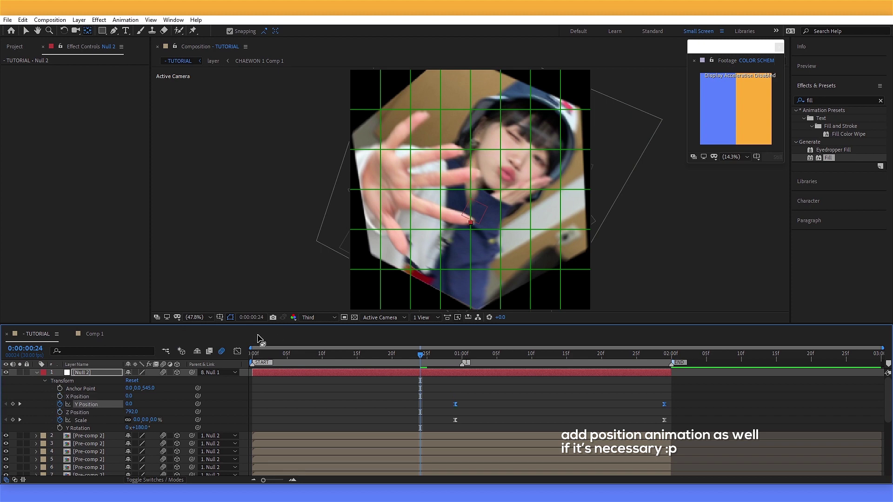
Step: Restore Null 2's Z Position keyframes and remove its Y Position keyframes instead
click(233, 355)
click(232, 355)
key(ctrl+z)
key(Delete)
Step: Shape Null 2's Z Position value graph to change fast at first and slow down gradually, and preview the animation
click(102, 412)
click(238, 352)
right_click(470, 467)
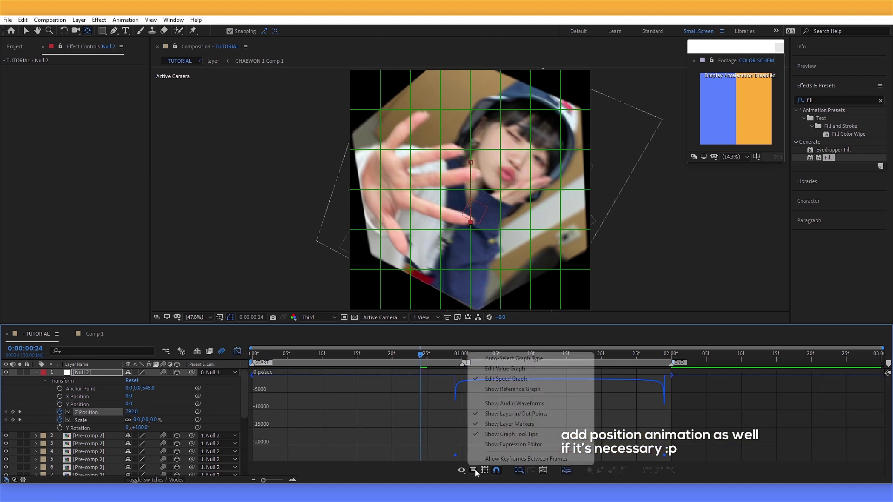
click(538, 368)
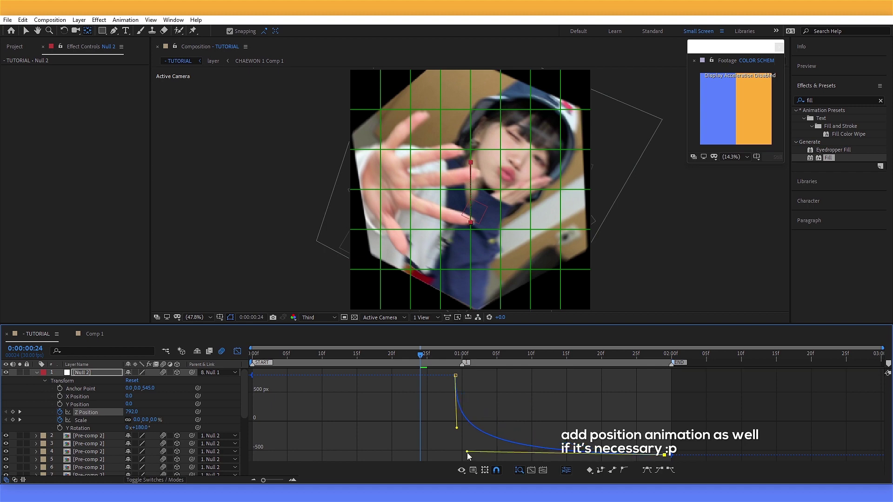
key(space)
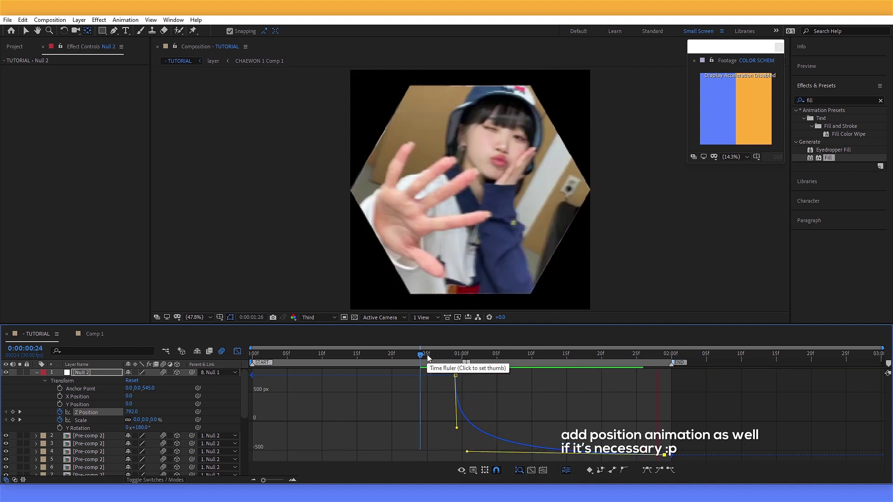
click(427, 354)
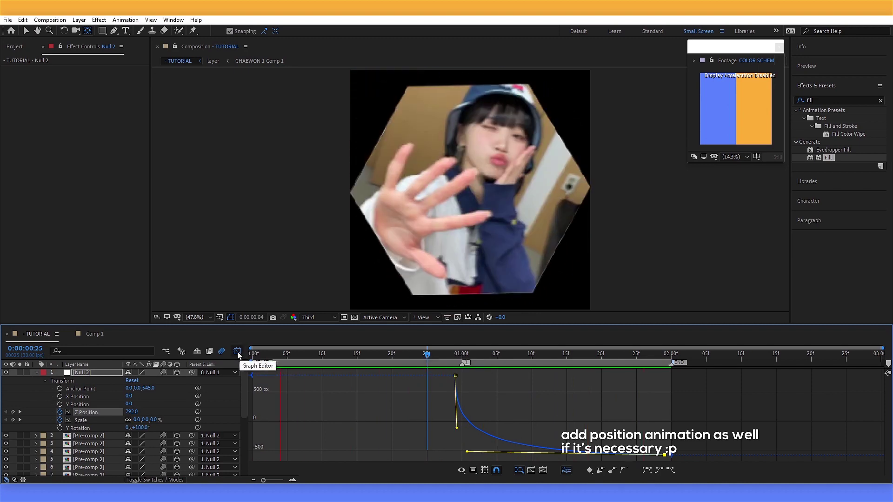
click(238, 354)
Step: At 0:00:01:29, set Null 1's Z Rotation to -180° and preview the animation
key(u)
key(u)
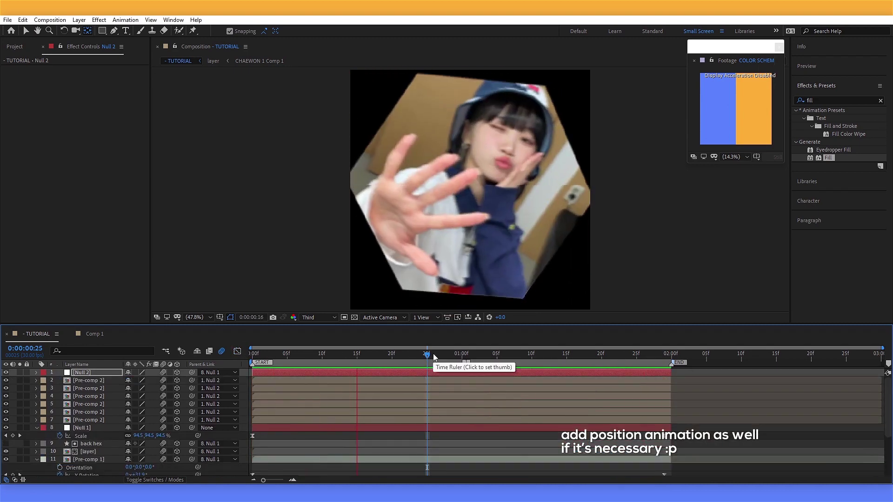
click(434, 353)
click(83, 428)
key(r)
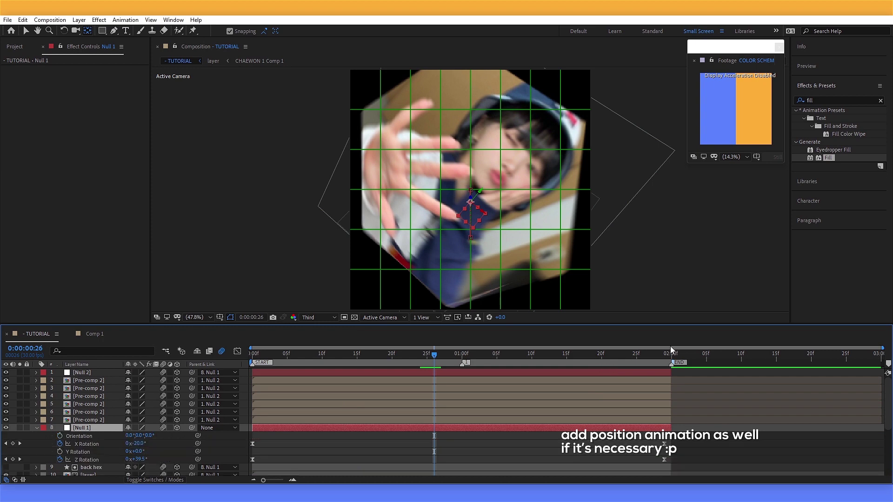
click(665, 357)
text(-180.0)
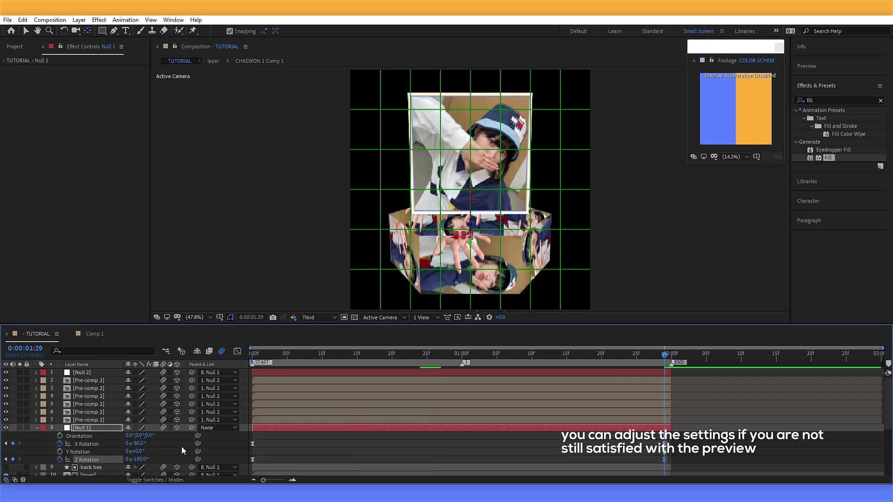
key(space)
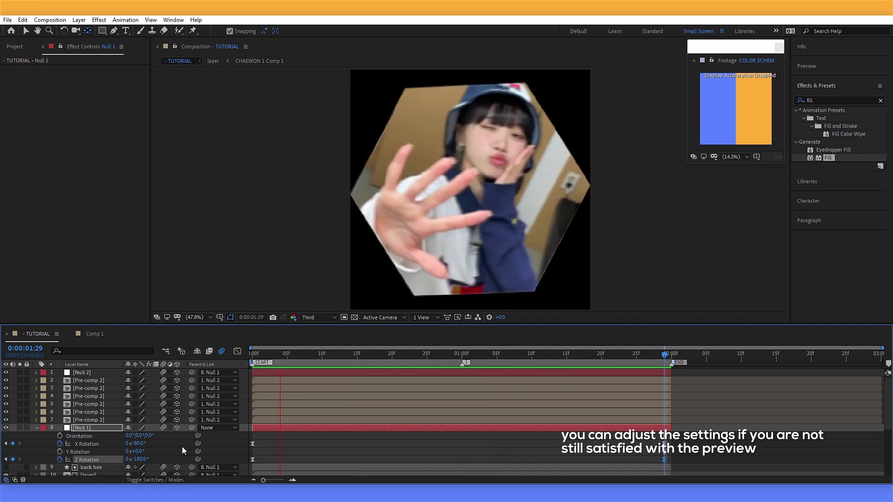
Step: At 0:00:00:00, reduce Null 1's scale to 58% and preview the animation
click(252, 355)
click(160, 445)
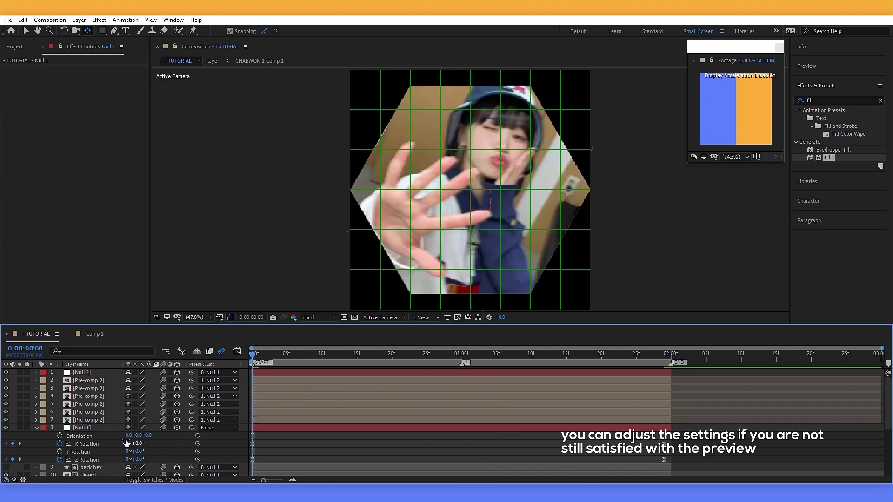
click(96, 428)
key(s)
drag(165, 435, 160, 436)
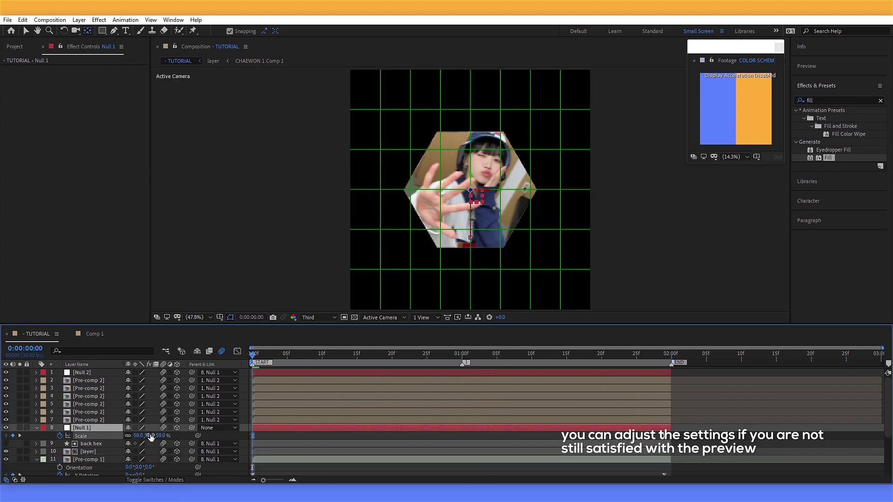
key(space)
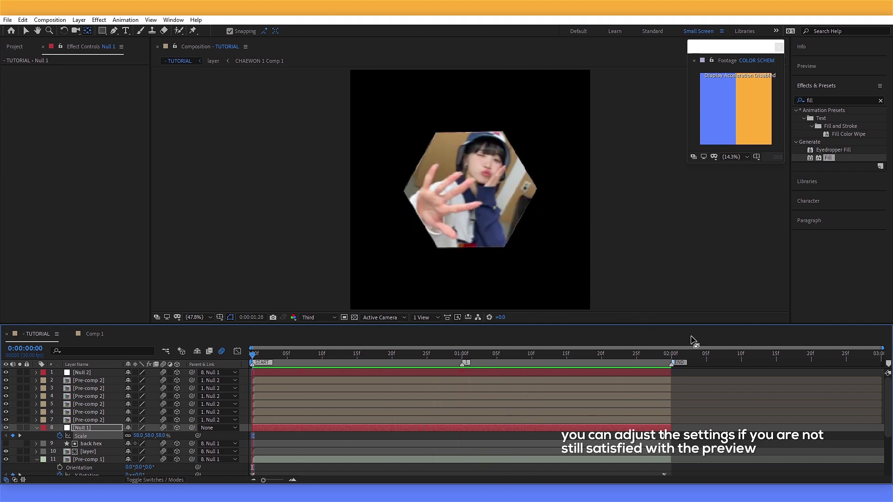
key(space)
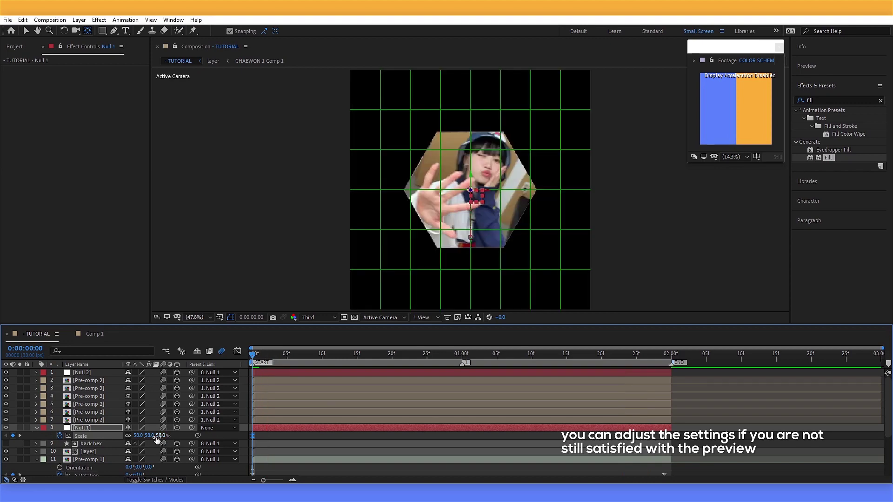
Step: Set Null 1's starting scale to 60%, collapse its keyframed properties and preview the result
key(u)
click(741, 404)
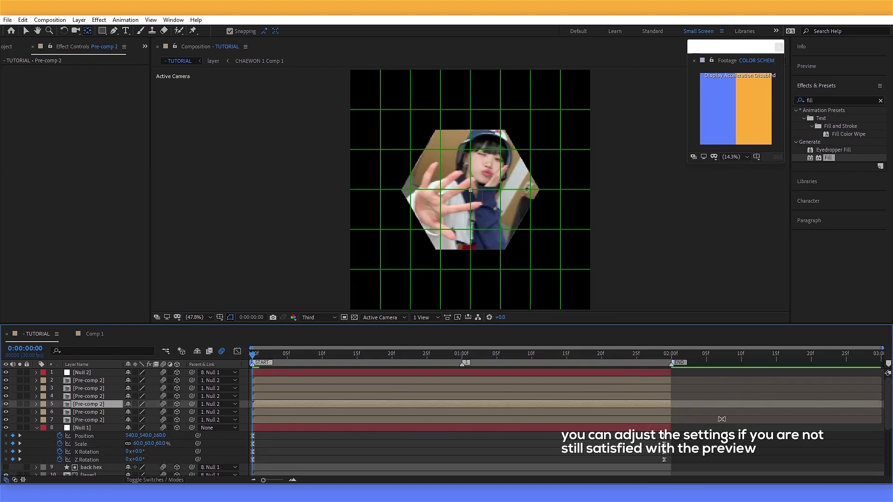
click(719, 439)
key(u)
key(u)
key(space)
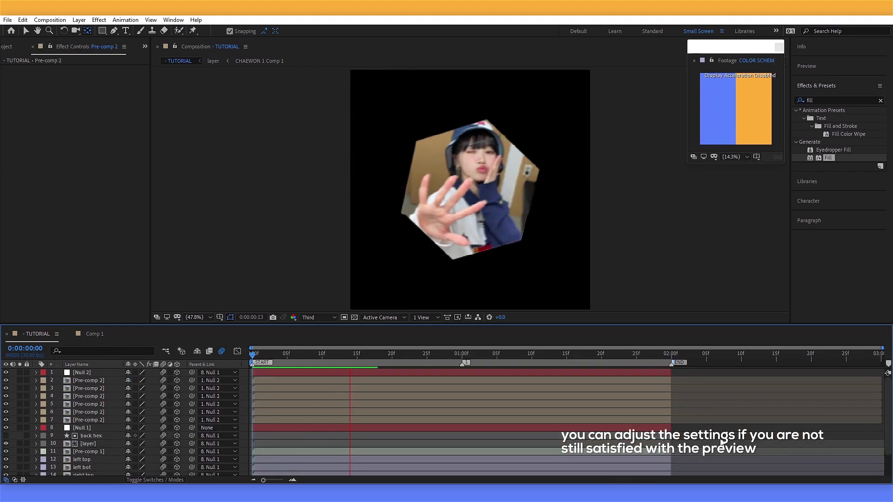
Step: Add X Rotation and Y Rotation keyframes to Null 2 at 0:00:01:29
click(665, 369)
key(r)
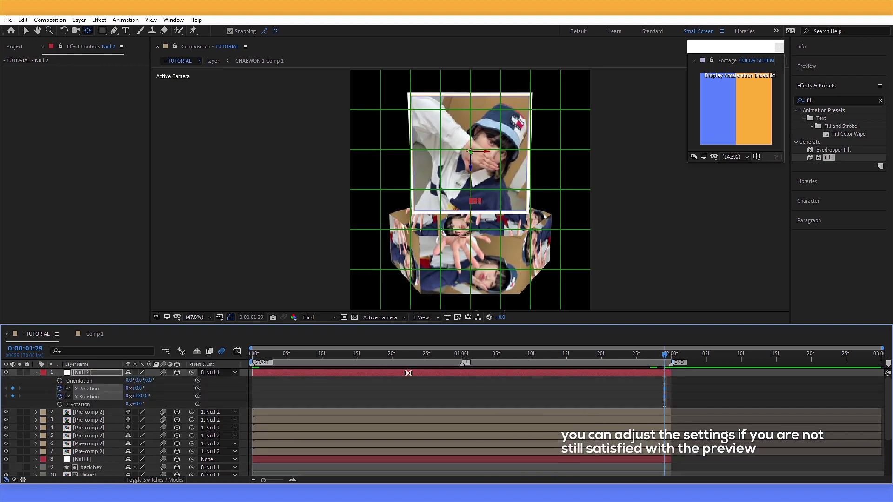
key(u)
click(457, 353)
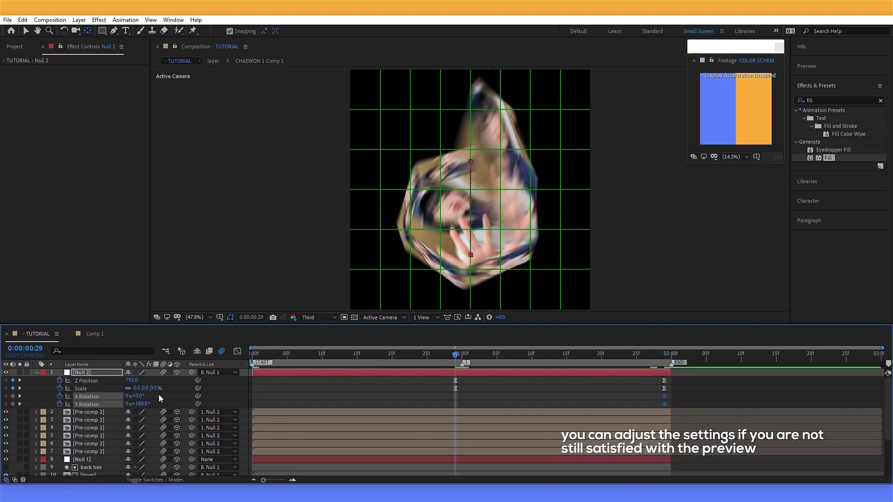
Step: Try a different X Rotation for Null 2 at 0:00:01:29 without rotation keyframes, and undo the changes
key(Delete)
click(664, 357)
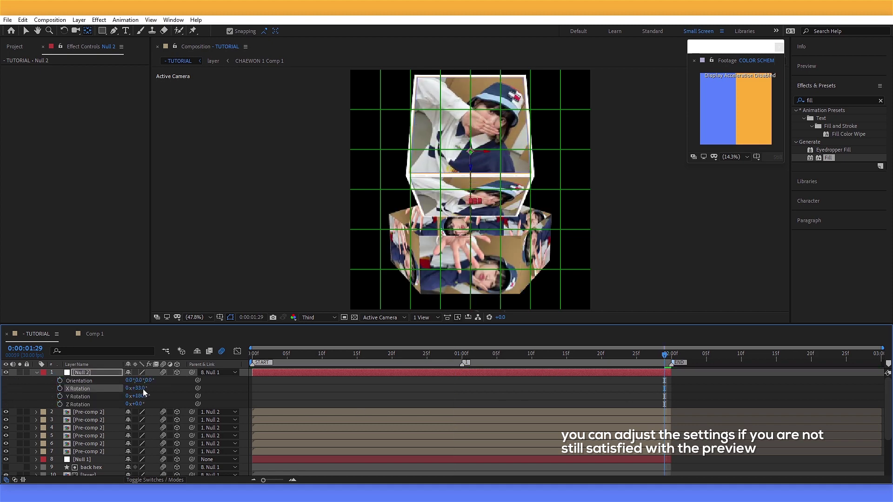
drag(137, 405, 182, 390)
key(ctrl+z)
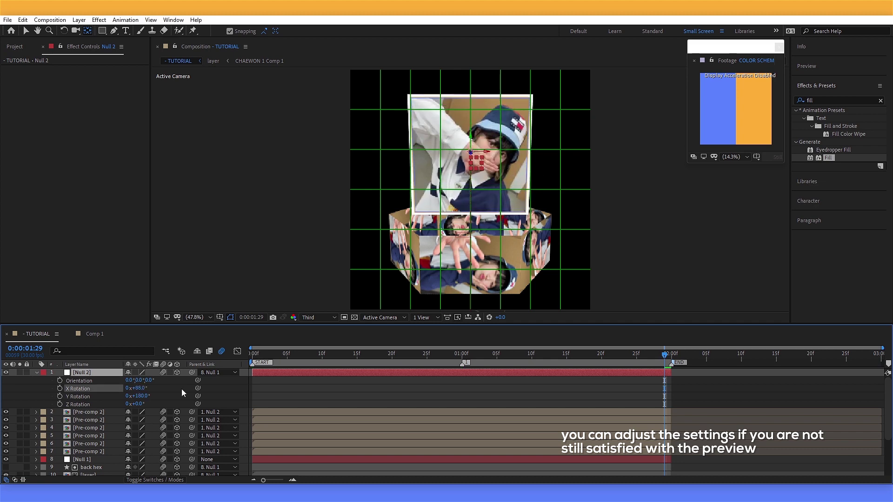
key(ctrl+z)
key(ctrl+z)
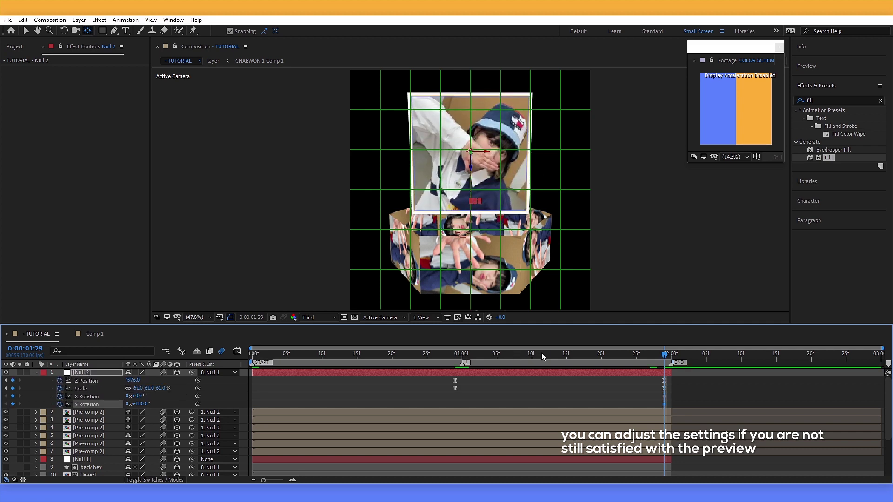
Step: At 0:00:00:29, set Null 2's Y Rotation to 0° and its X Rotation to 90°
click(457, 352)
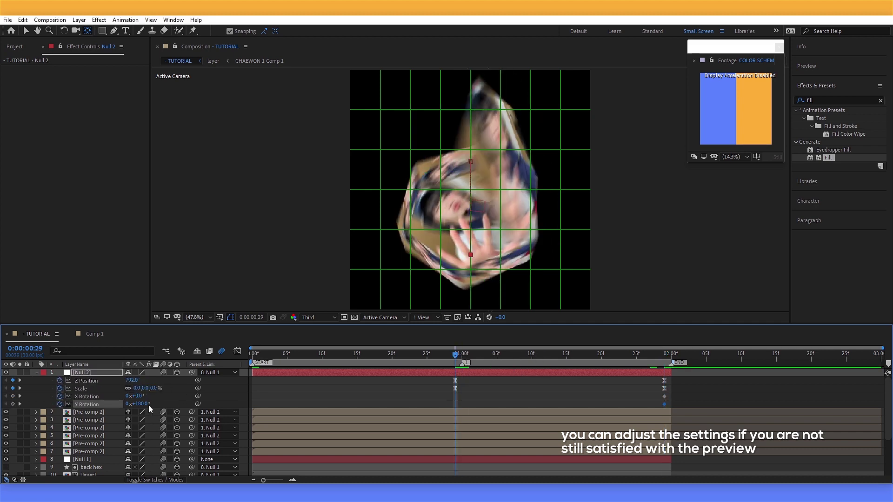
text(0)
click(170, 400)
click(139, 397)
text(90)
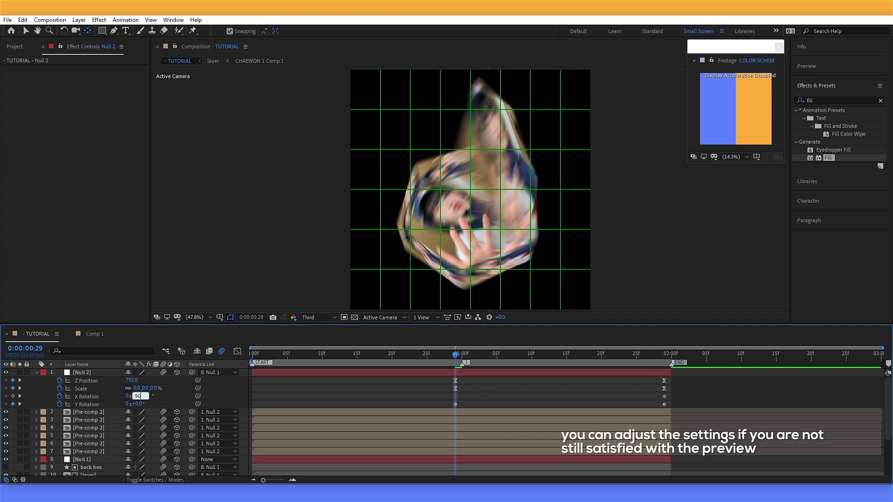
click(174, 398)
Step: Ease Null 2's X and Y Rotation keyframes, shape their speed graphs to start fast and slow down gradually, and preview the result
drag(655, 398, 451, 409)
key(shift+F3)
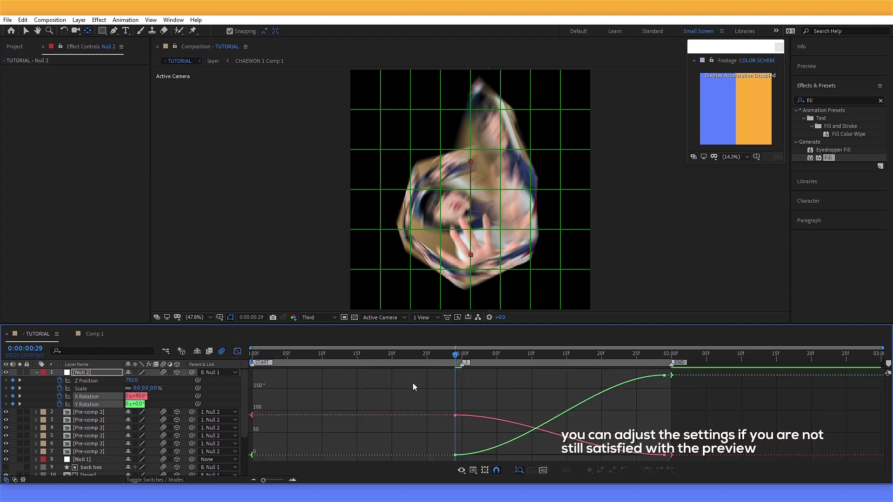
click(474, 470)
click(521, 376)
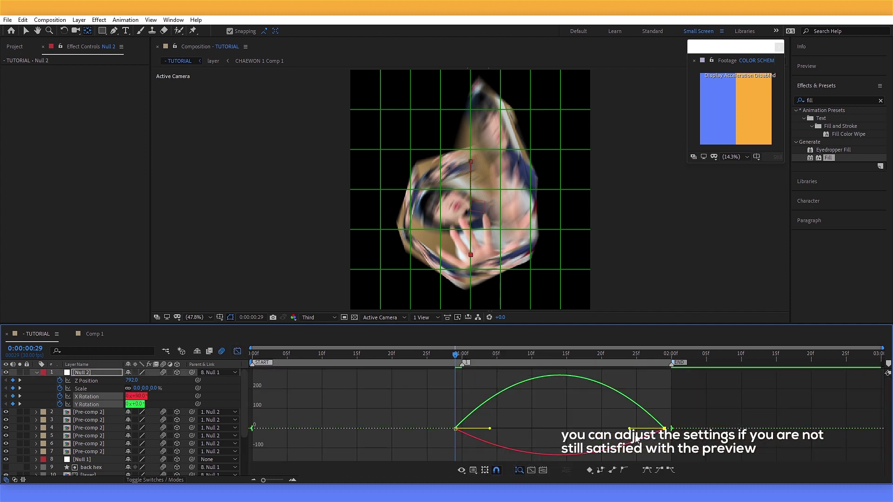
drag(630, 429, 473, 429)
mouse_move(430, 412)
mouse_down()
mouse_move(516, 447)
mouse_move(435, 428)
mouse_up()
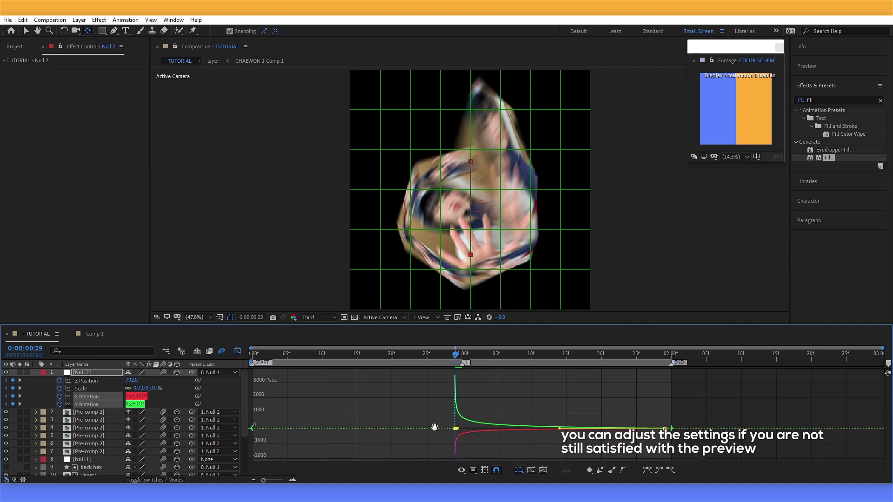
key(space)
click(455, 355)
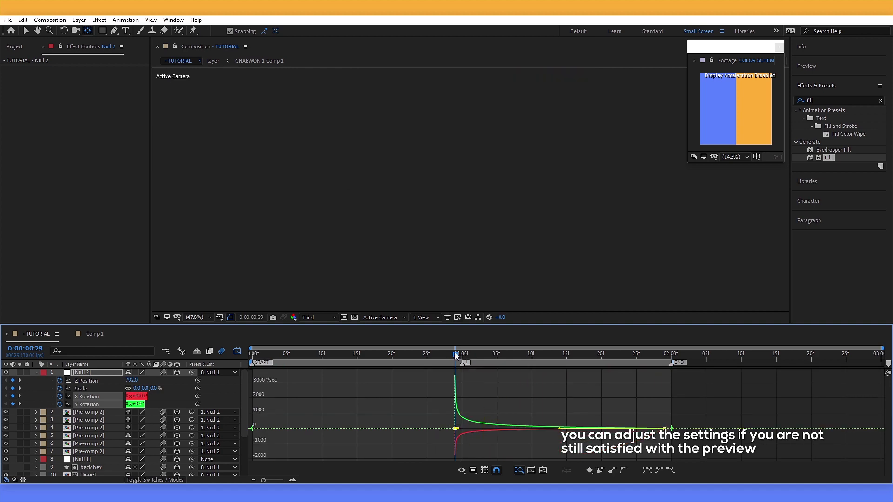
click(238, 352)
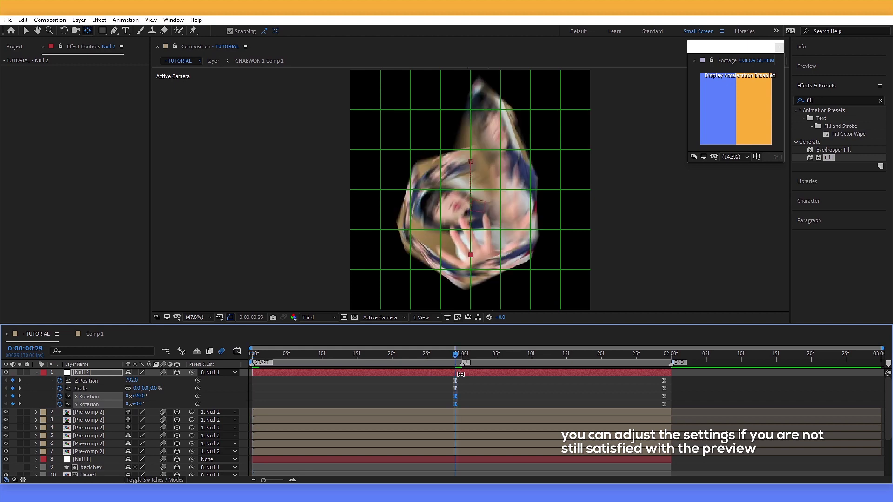
Step: At 0:00:00:29, try a Y Rotation of -180° and an X Rotation of 13° on Null 2, previewing each change
click(436, 387)
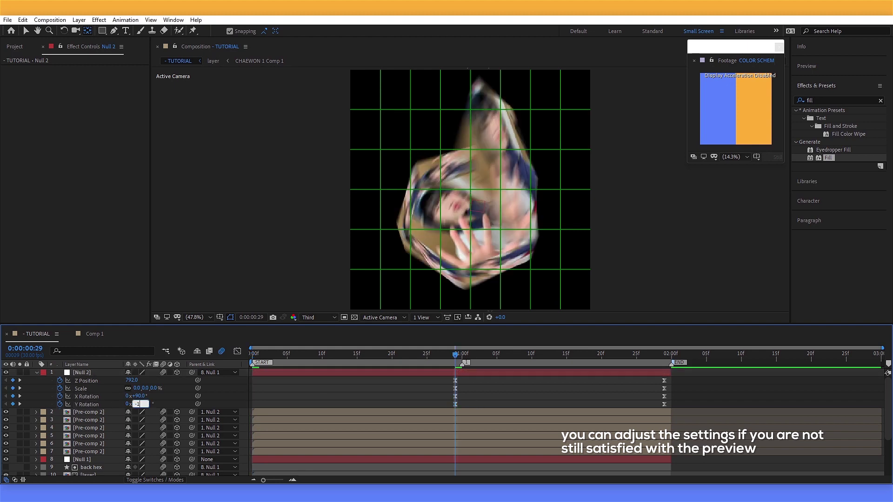
key(Return)
key(space)
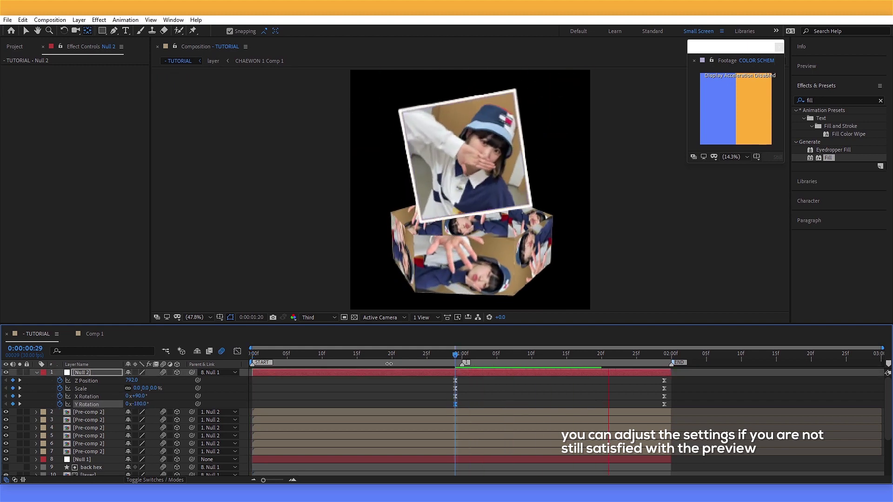
key(space)
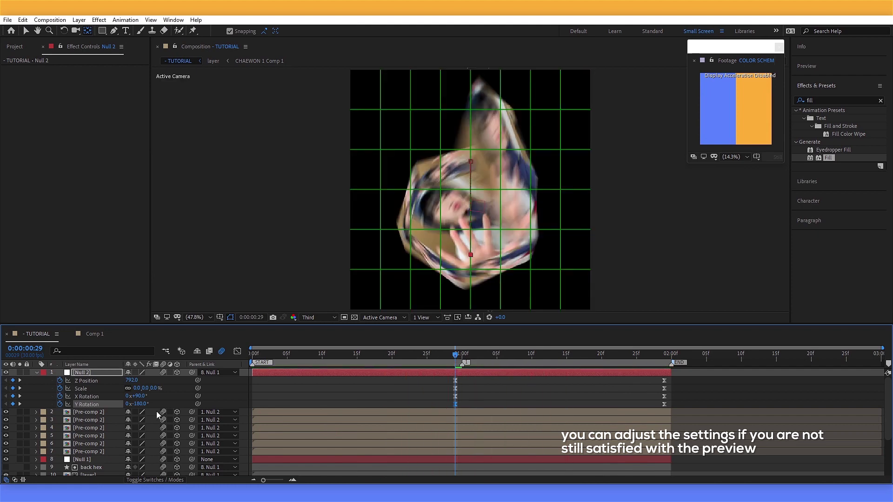
drag(140, 398, 105, 397)
key(space)
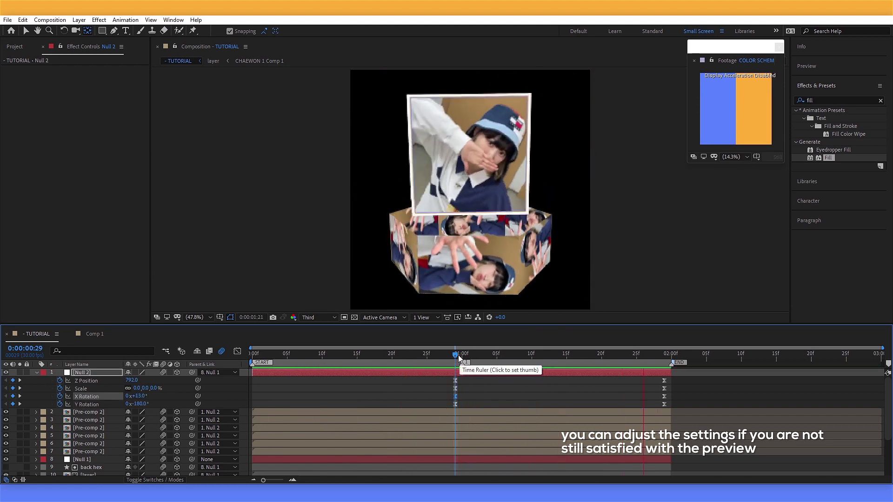
Step: Undo Null 2's rotation, easing and graph changes back to the single rotation keyframes at 0:00:01:29, previewing between undos
key(ctrl+z)
key(ctrl+z)
key(space)
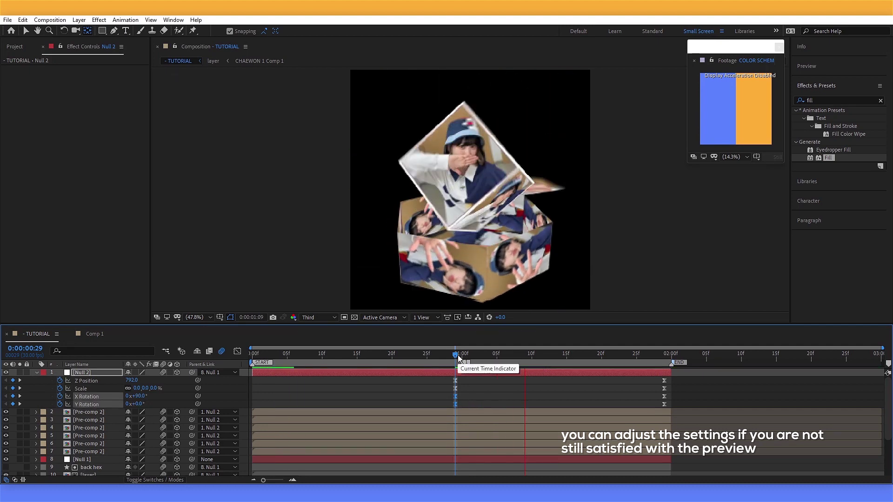
key(space)
key(ctrl+z)
key(space)
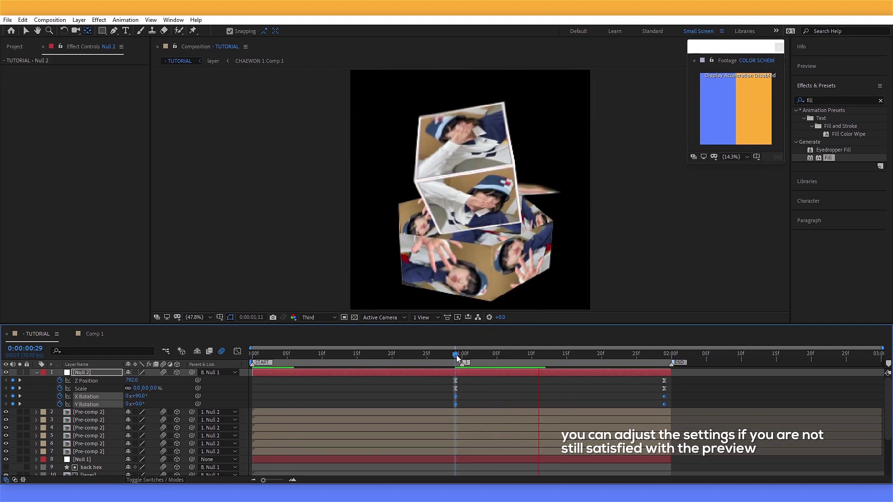
key(space)
key(ctrl+z)
key(space)
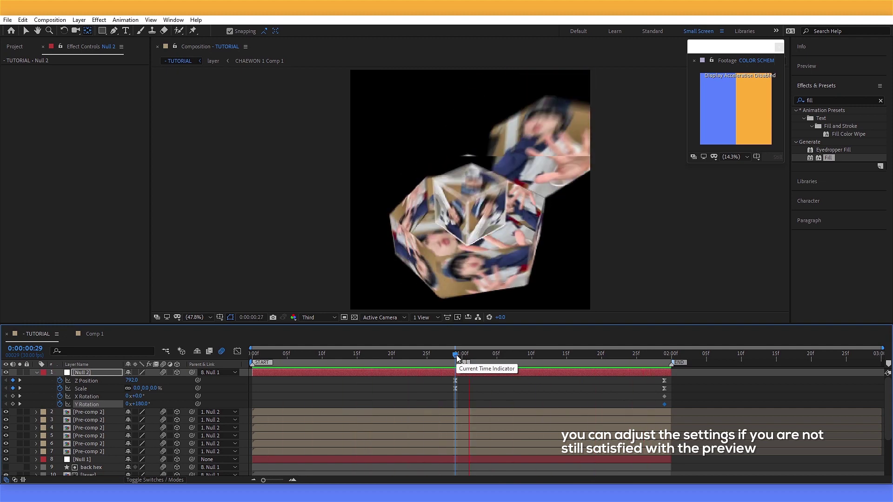
key(space)
Step: Show Null 1's animated rotation in the Graph Editor and switch from the speed graph to the value graph
key(u)
click(84, 429)
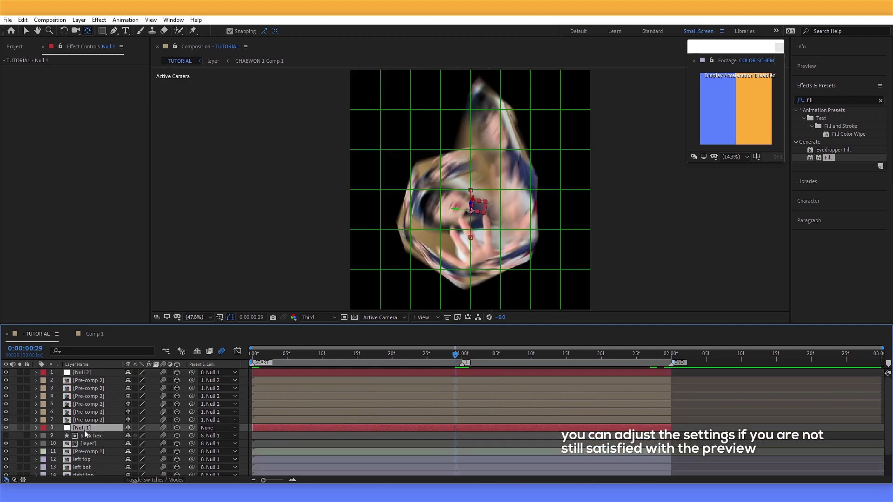
key(r)
click(236, 352)
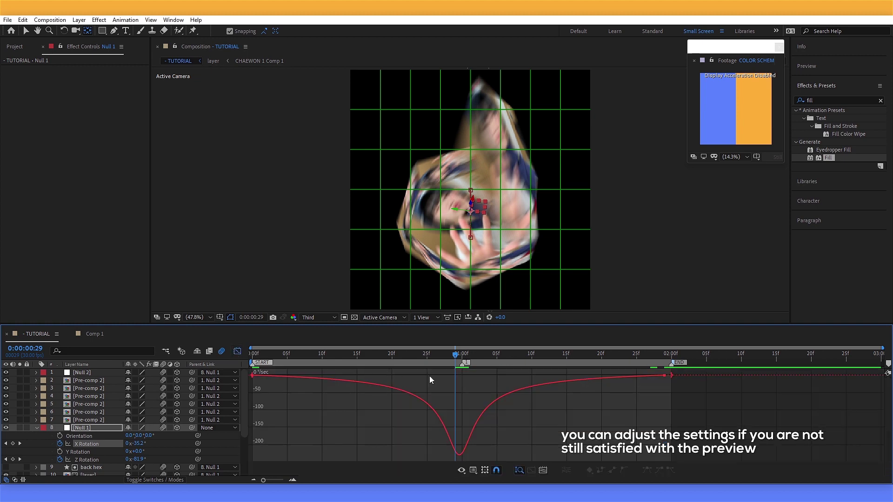
click(86, 460)
click(462, 471)
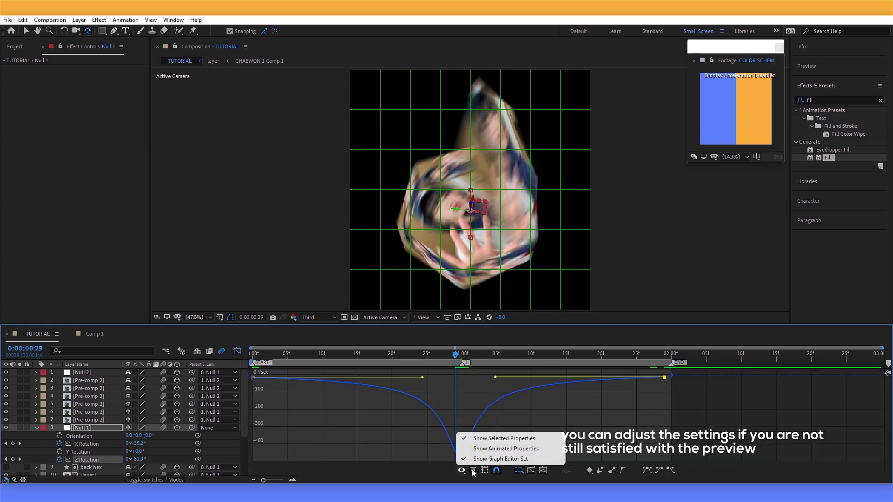
click(503, 367)
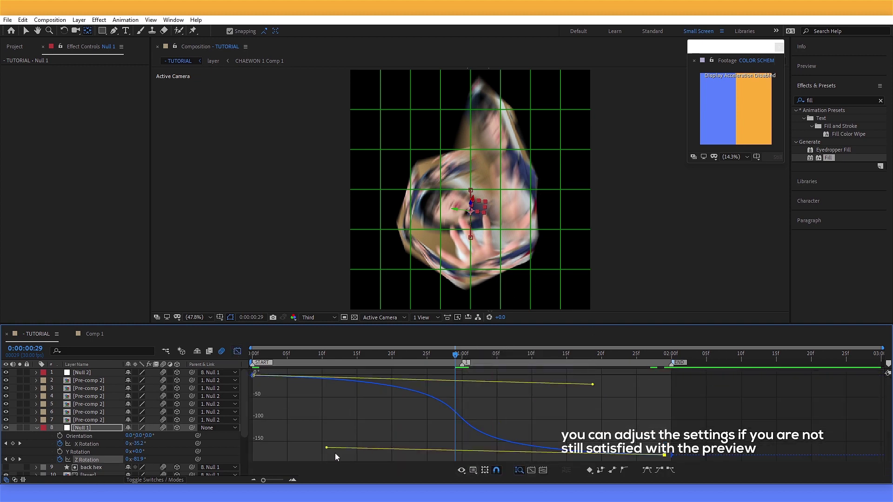
Step: Pull the end keyframe's handle slightly lower on Null 1's X Rotation value curve and preview the motion
click(93, 444)
drag(706, 461, 491, 407)
drag(326, 456, 325, 471)
key(space)
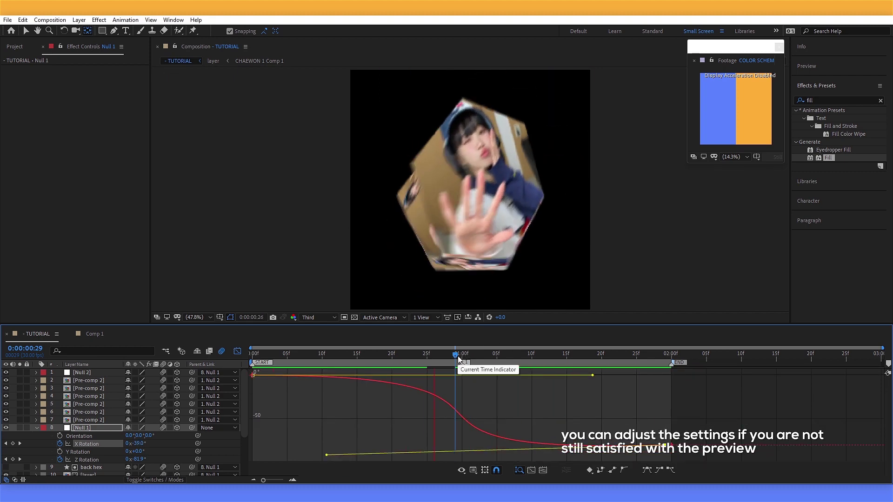
Step: Lower the end keyframe's handle on Null 1's Z Rotation value curve, then close the graph and preview the animation
click(87, 460)
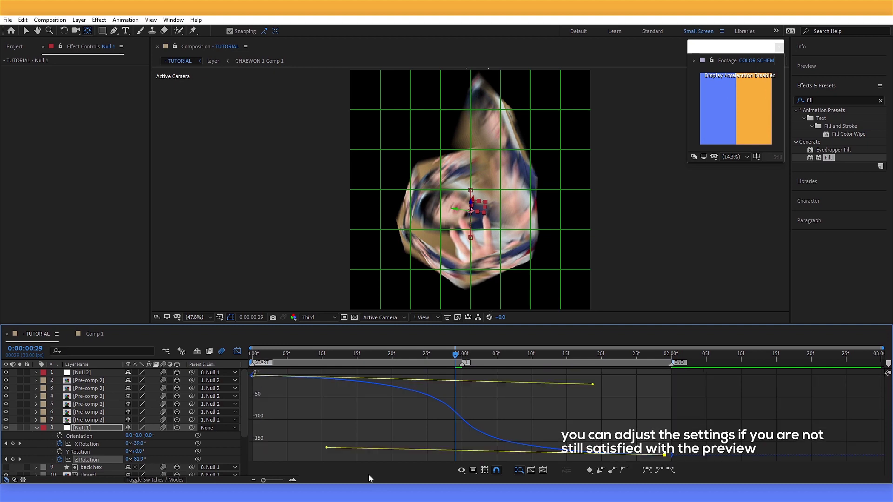
drag(326, 448, 328, 458)
key(space)
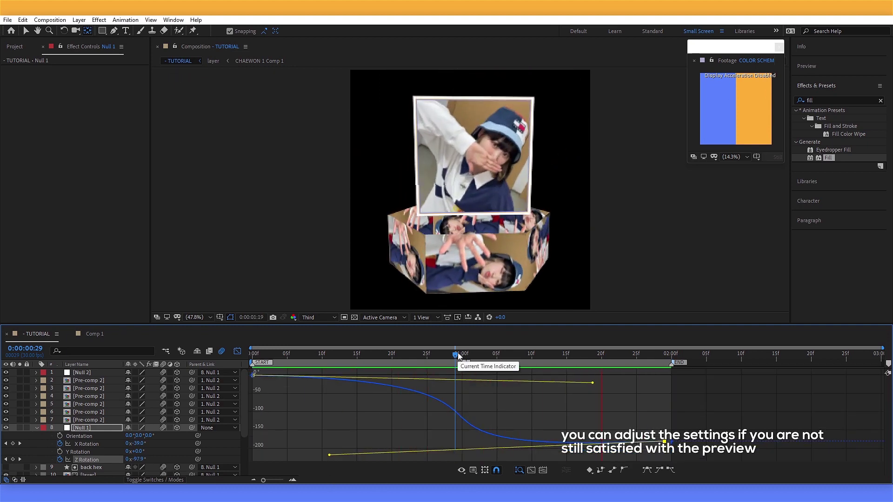
click(238, 351)
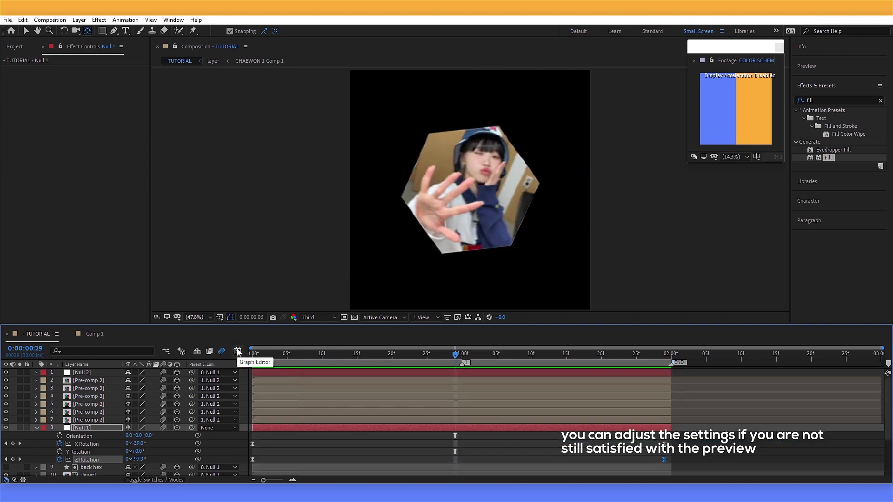
key(u)
key(u)
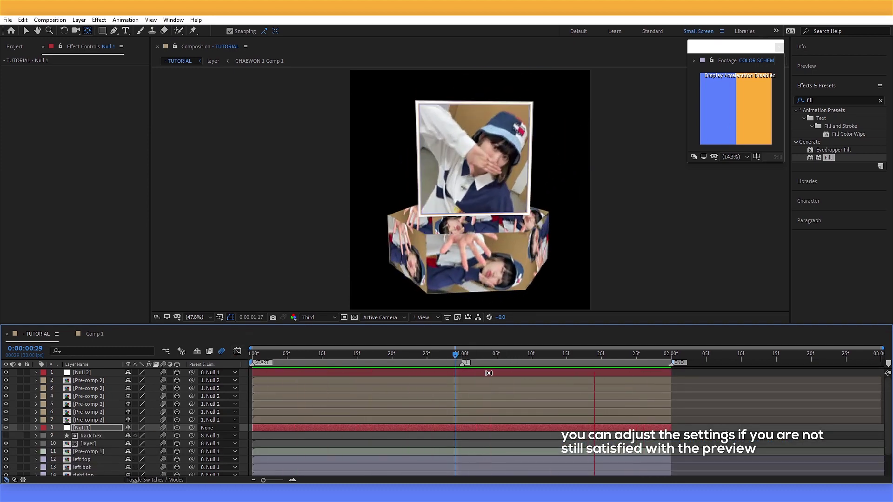
key(space)
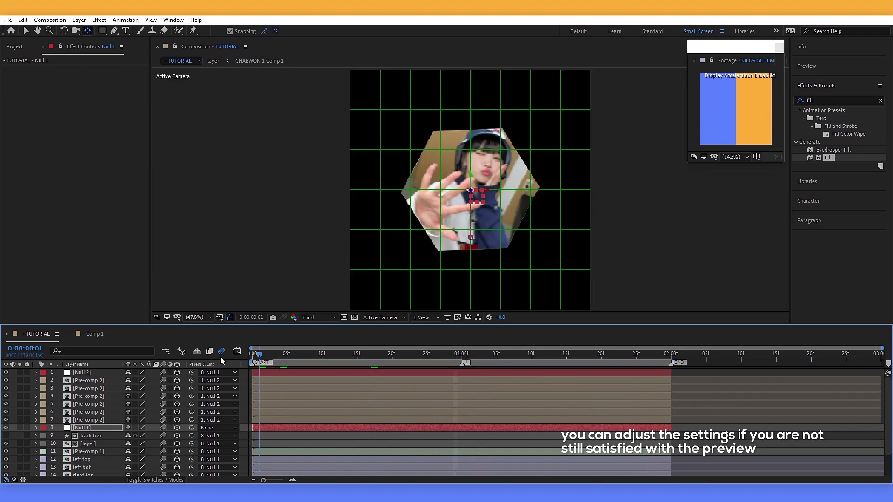
Step: Precompose all layers of the TUTORIAL composition into a single pre-comp and preview it
scroll(273, 375, down, 2)
scroll(274, 376, up, 3)
drag(245, 372, 507, 471)
right_click(533, 401)
click(567, 351)
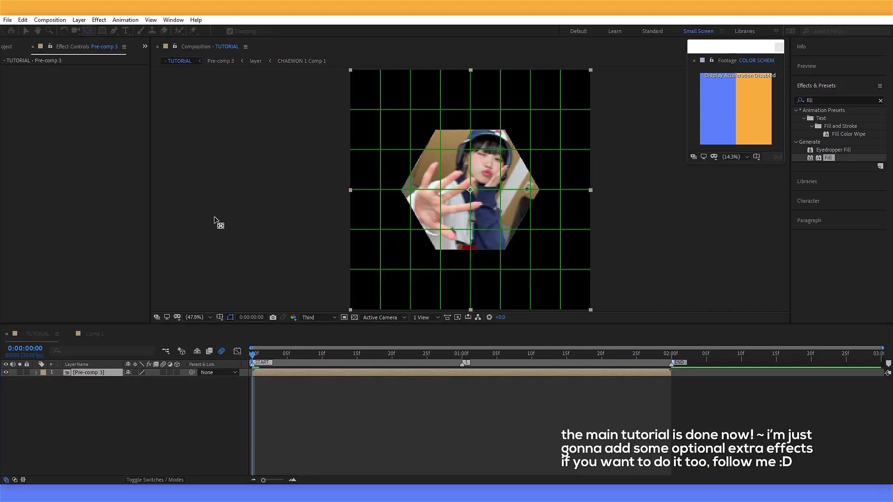
key(space)
key(space)
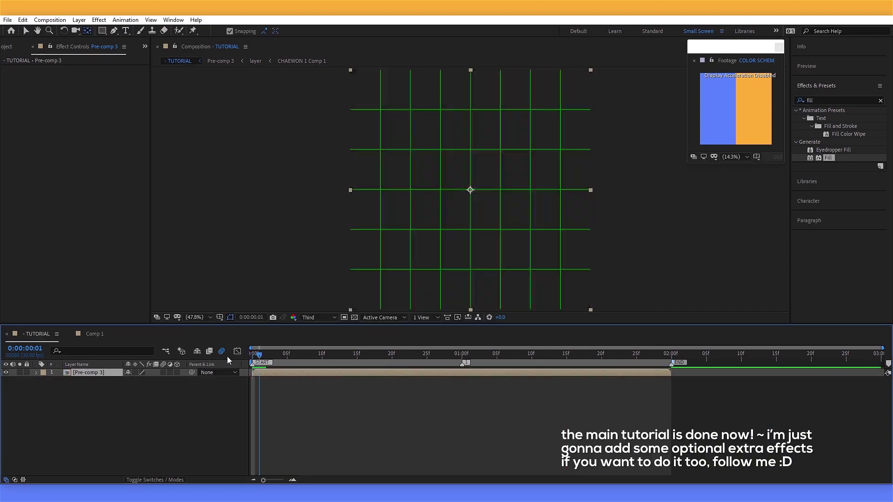
Step: Duplicate the precomposed layer twice so that three copies are stacked
click(296, 397)
click(285, 372)
click(26, 30)
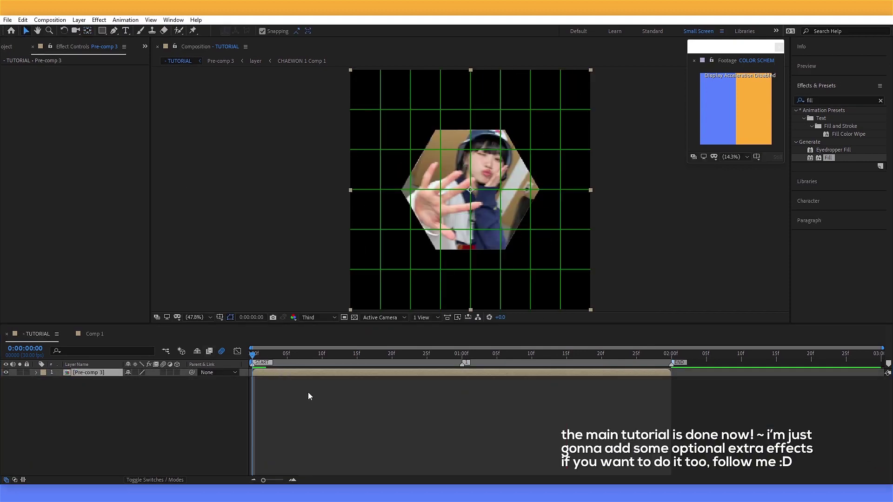
key(ctrl+d)
key(ctrl+d)
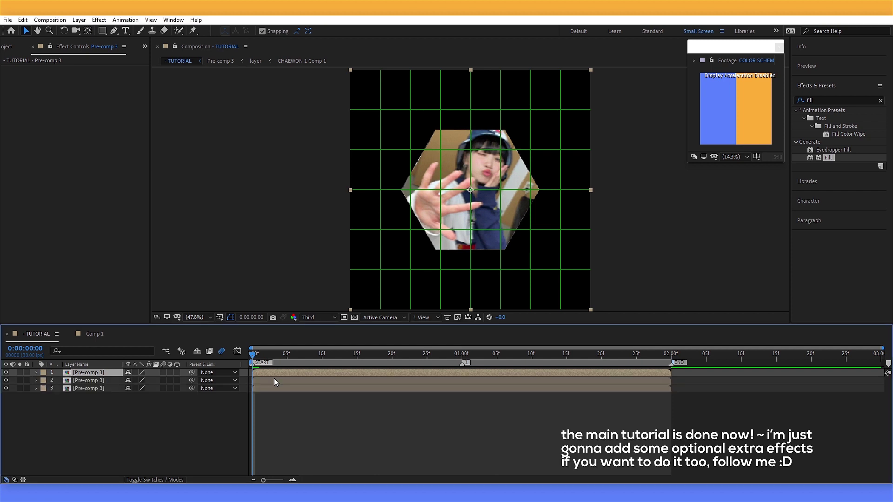
Step: Enlarge the middle copy to about twice its size and rotate it 180°
click(275, 379)
key(s)
drag(156, 389, 242, 384)
click(156, 389)
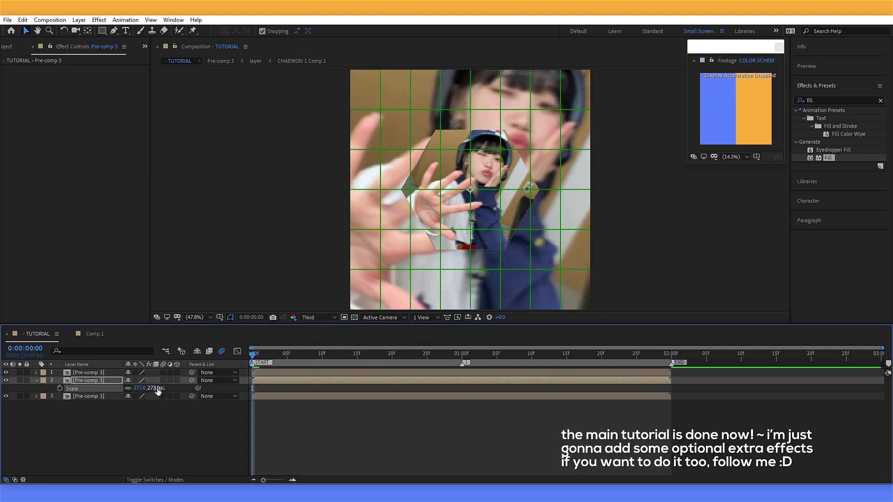
key(Return)
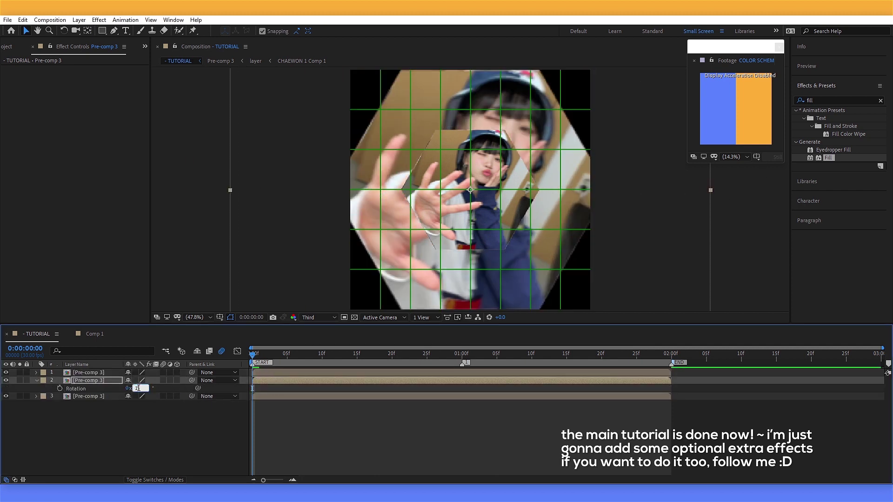
Step: Give the enlarged middle copy an Alpha track matte from the layer above and set its opacity to 5%
click(162, 479)
click(181, 381)
click(186, 405)
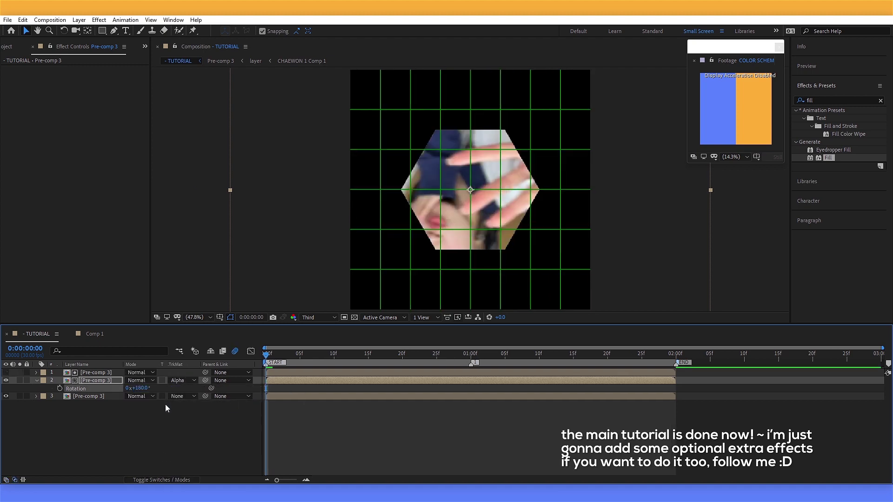
text(5)
key(Return)
key(space)
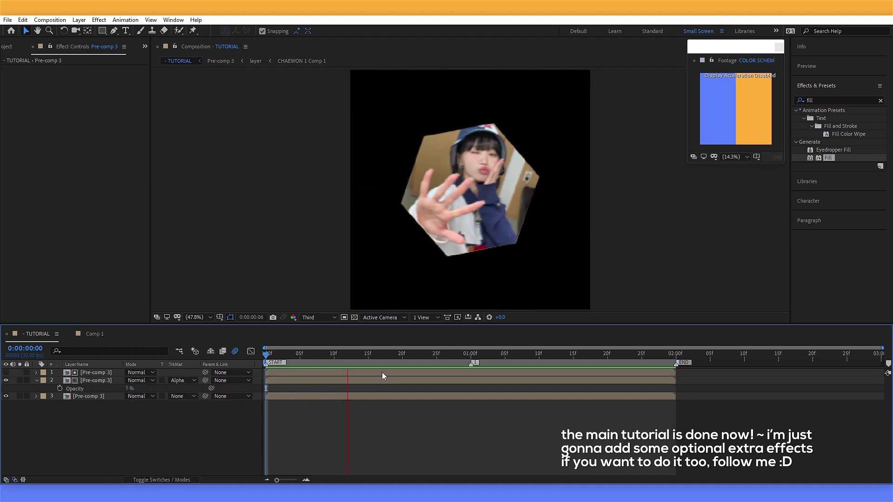
Step: Precompose the three stacked layers into one pre-comp
drag(325, 356, 239, 364)
key(u)
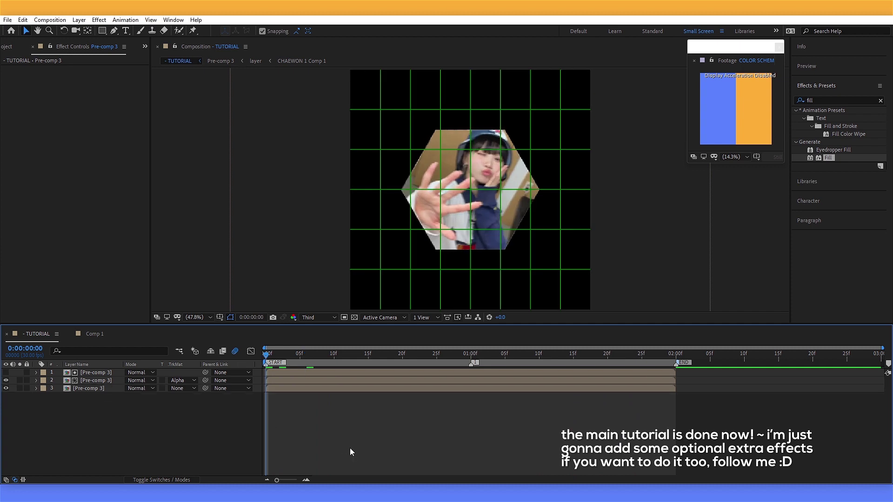
key(ctrl+a)
right_click(395, 385)
click(431, 334)
click(463, 310)
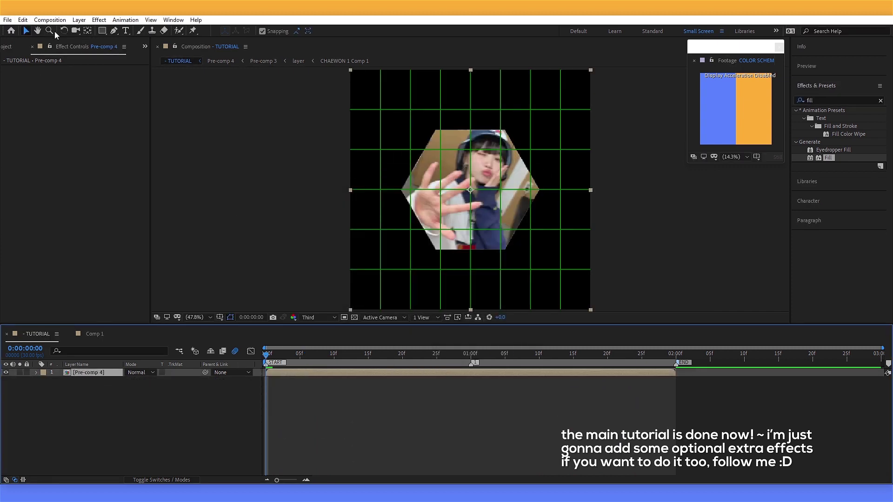
Step: Add a copy beneath the pre-comp starting one frame later, with a Fill effect in the color scheme's blue
key(ctrl+d)
drag(275, 381, 281, 381)
key(space)
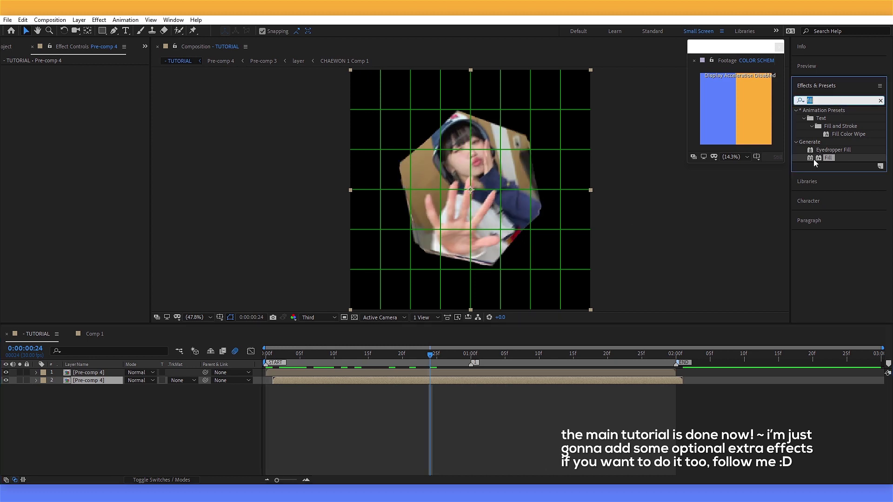
drag(813, 159, 493, 182)
click(725, 95)
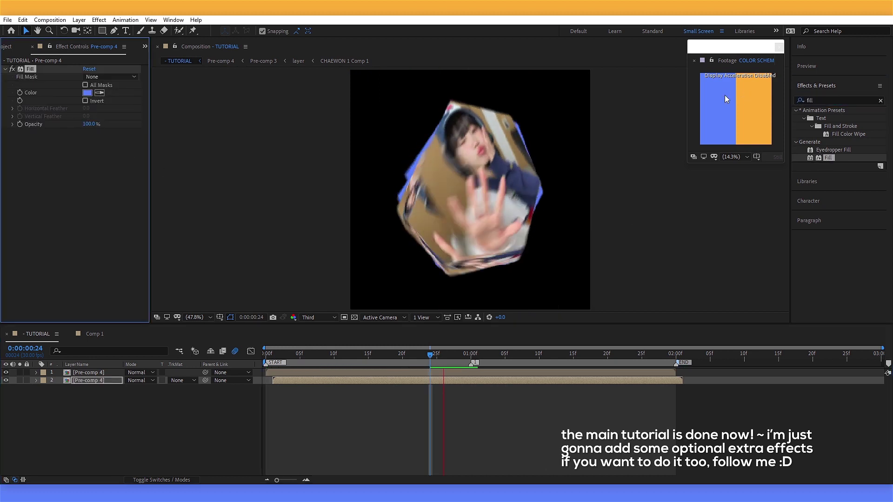
Step: Duplicate the blue layer one frame later, set its Fill to the color scheme's orange, and preview the trail
key(ctrl+d)
drag(305, 389, 311, 389)
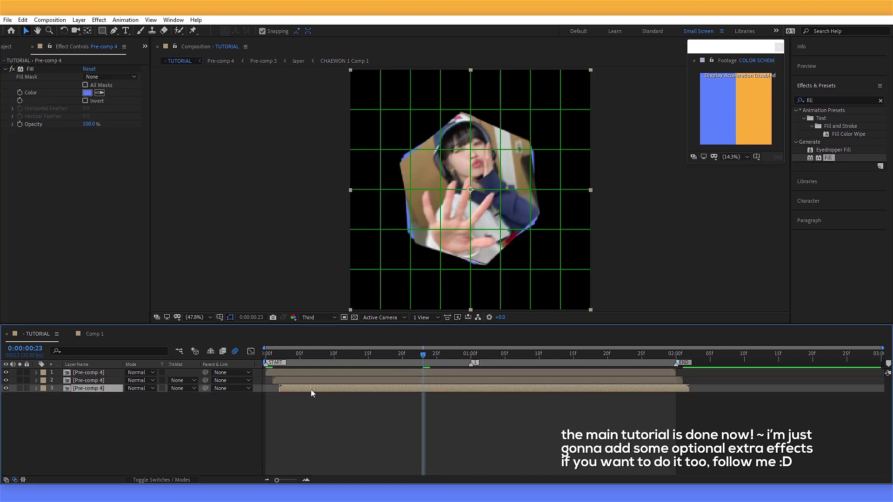
click(98, 93)
click(757, 106)
key(space)
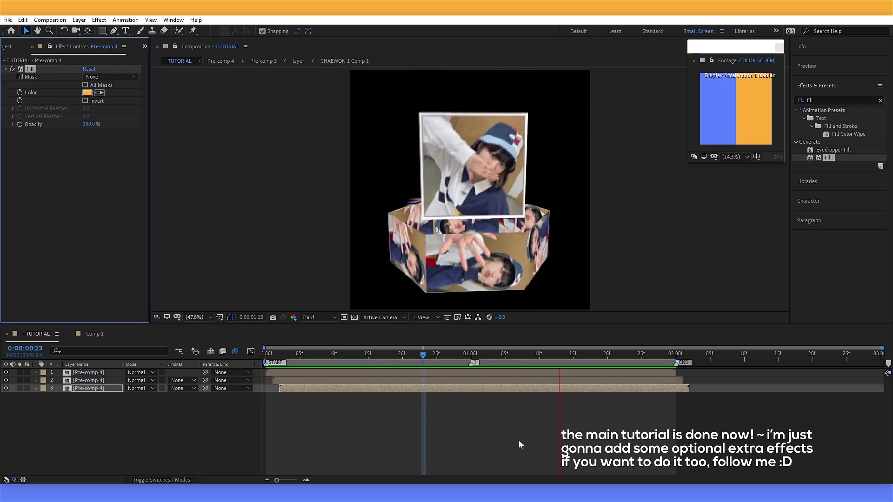
key(space)
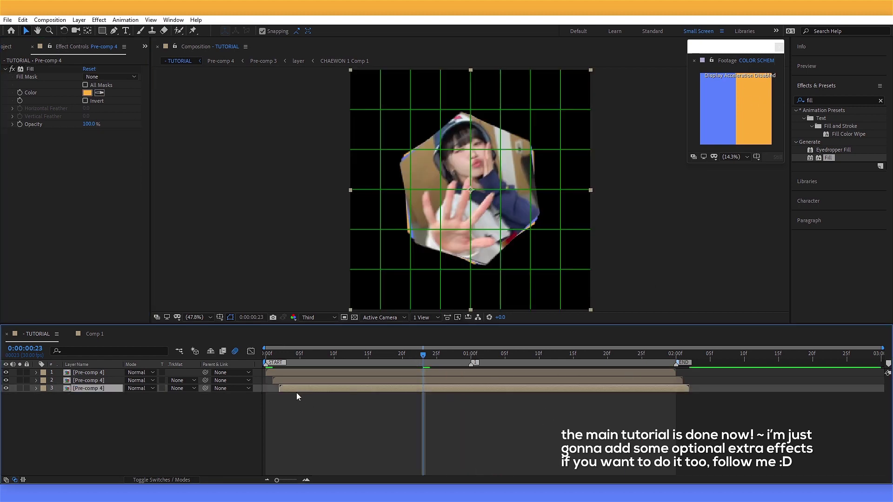
Step: Try a white-filled copy one frame behind the orange layer, preview it, and delete that copy
key(ctrl+d)
drag(296, 396, 300, 397)
click(87, 92)
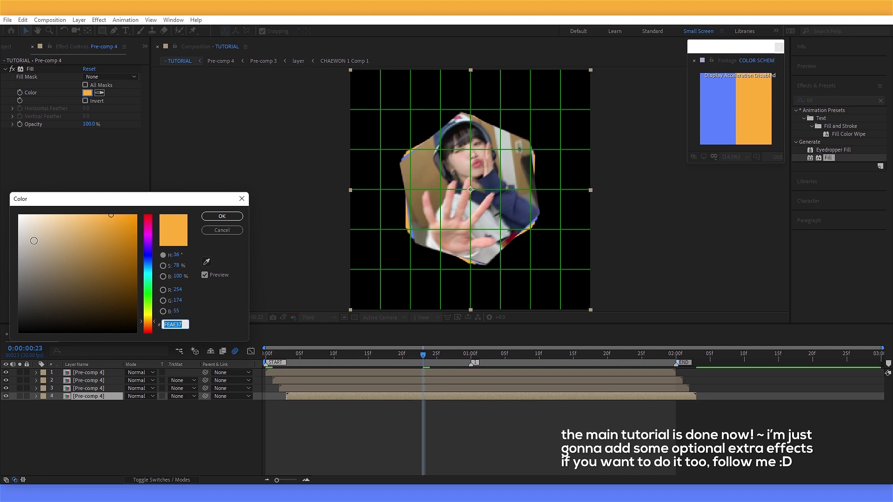
click(240, 220)
key(space)
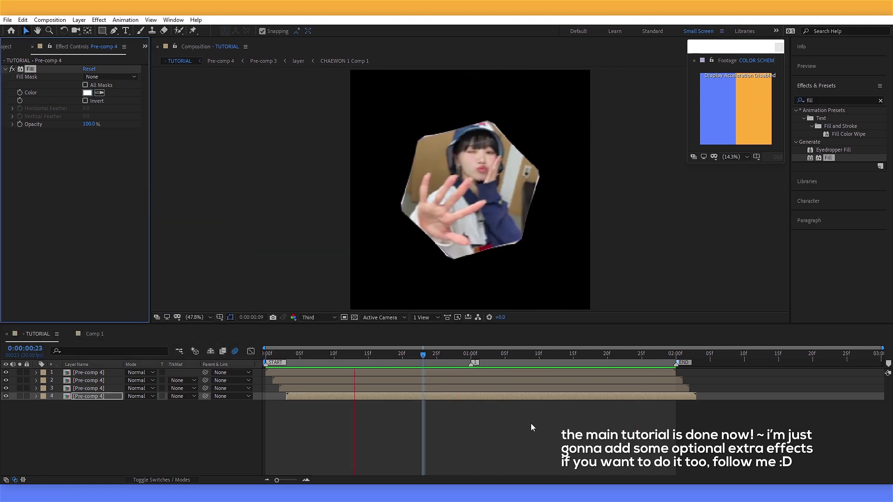
key(space)
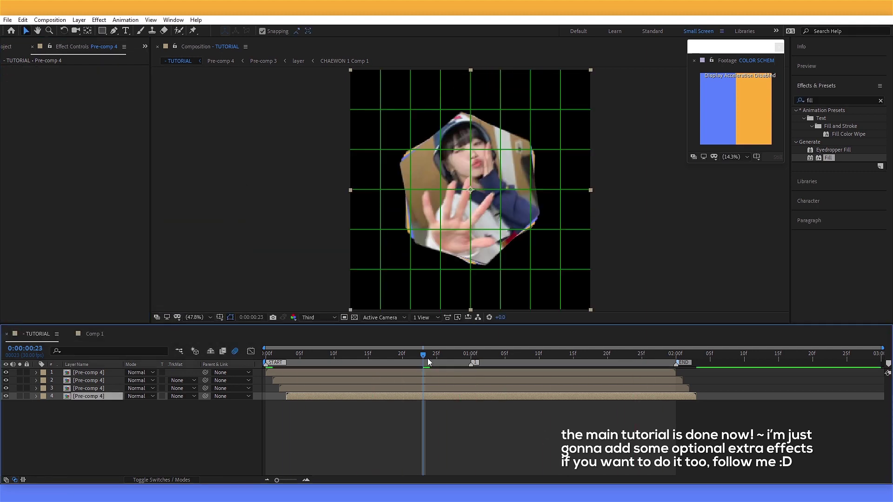
key(Delete)
Step: Trim the ends of the blue and orange layers to the END marker at 0:00:02:00
key(space)
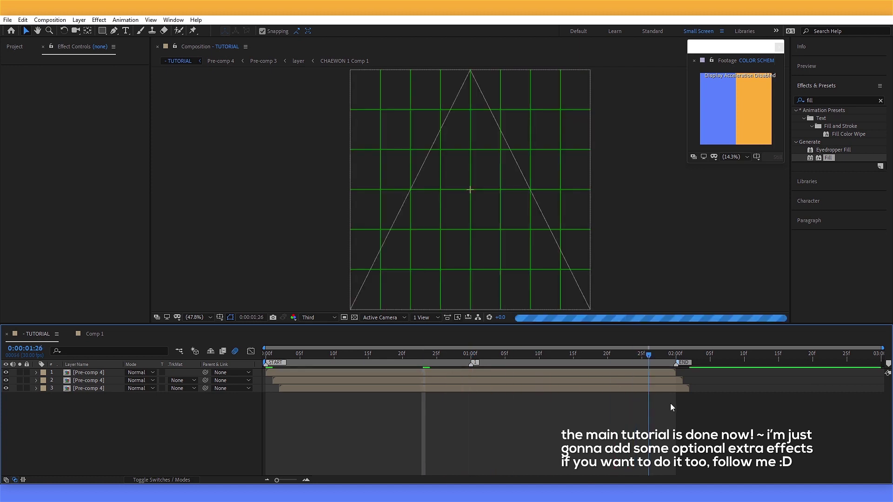
click(672, 389)
click(678, 378)
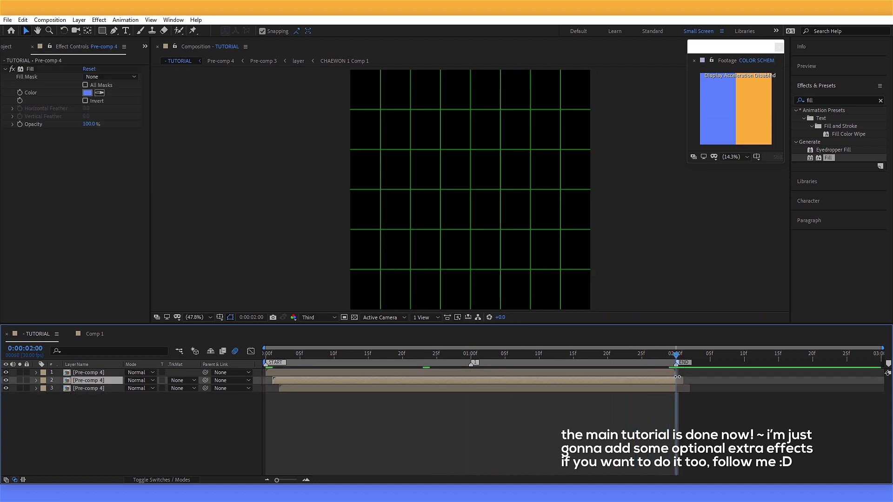
Step: Precompose the main layer and its two colored trail layers into one pre-comp
drag(501, 366, 258, 364)
key(ctrl+a)
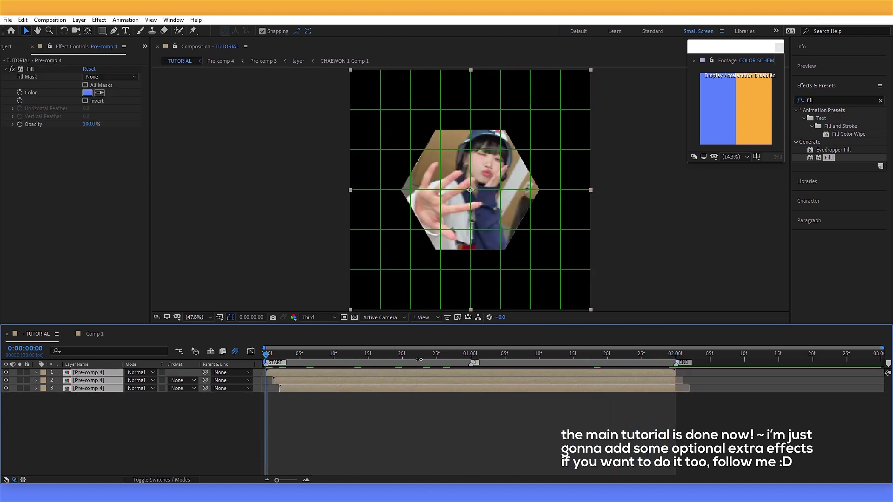
right_click(416, 383)
click(450, 328)
click(469, 309)
Step: Switch the preview resolution to Full and apply a Drop Shadow to the pre-comp with 25% opacity and a distance of 15
click(326, 318)
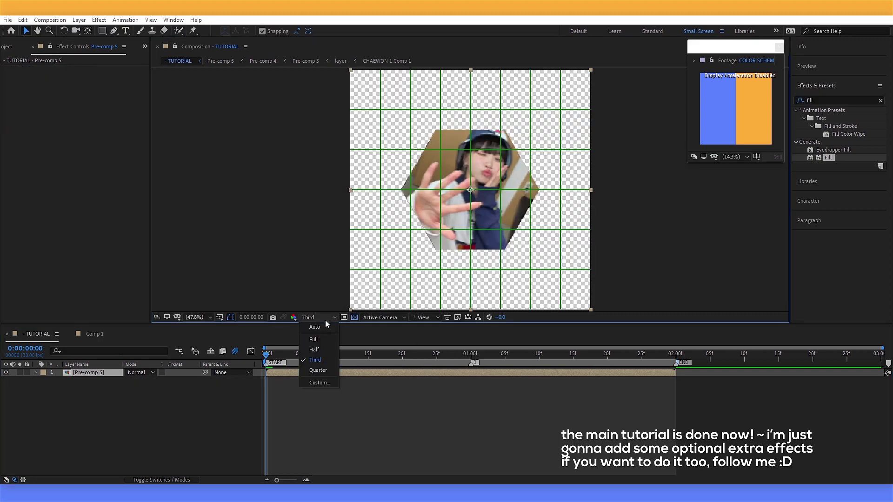
click(311, 335)
text(drop)
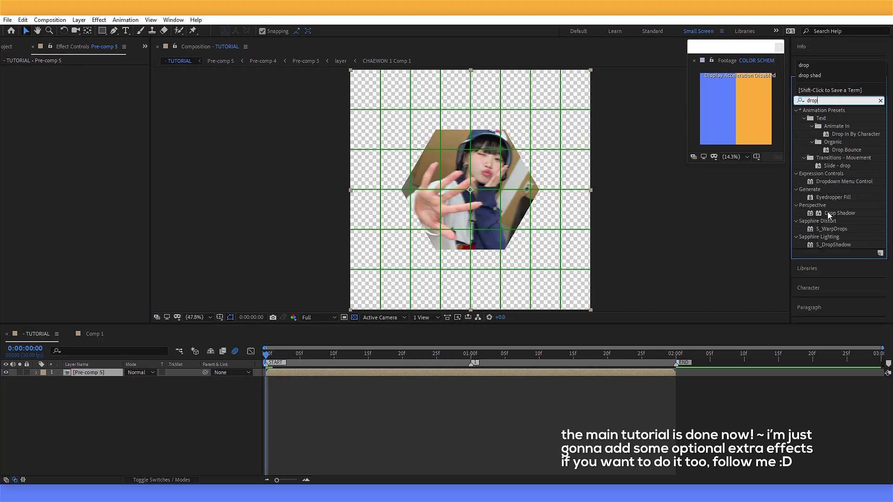
drag(840, 213, 589, 231)
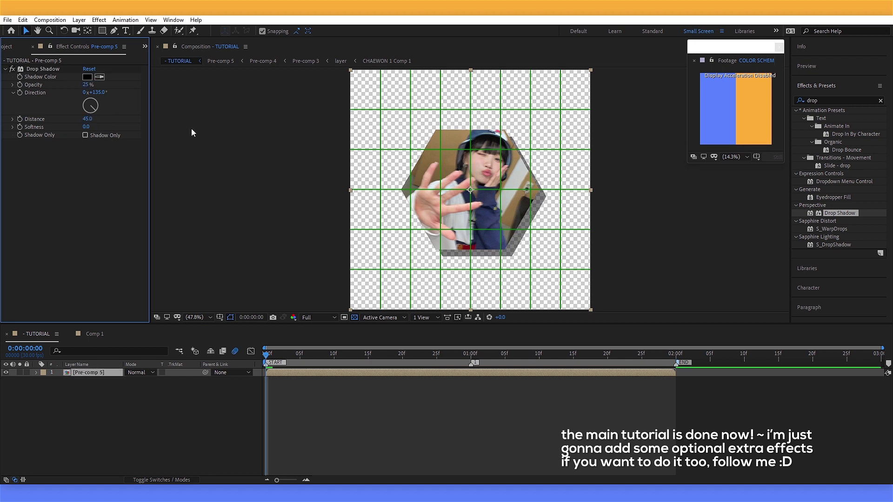
text(15)
key(Return)
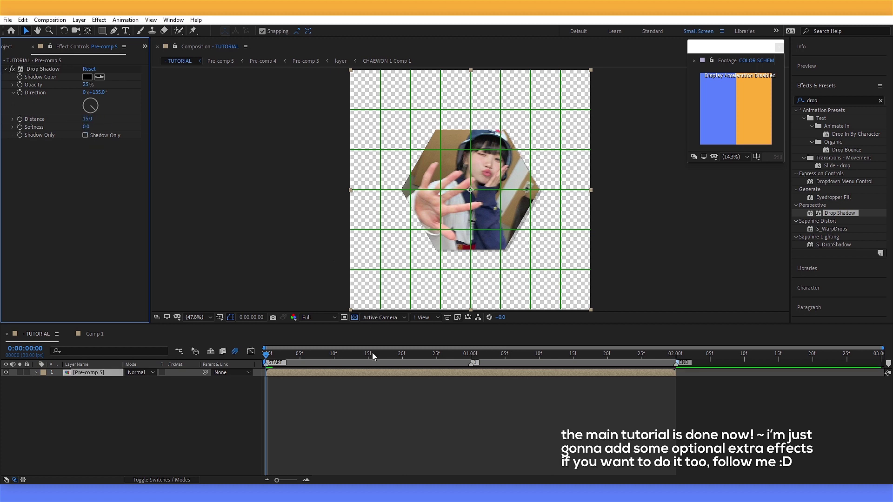
Step: Duplicate the pre-comp and scale the lower copy up to 300%
click(365, 376)
key(ctrl+d)
click(364, 377)
key(s)
drag(155, 390, 248, 391)
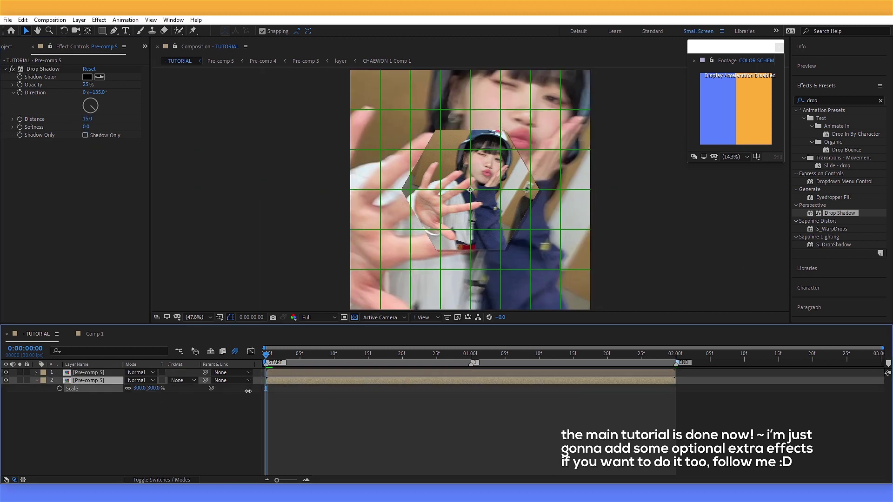
Step: Set the enlarged copy's opacity to 25% and lower the preview resolution to Quarter
text(20)
click(311, 416)
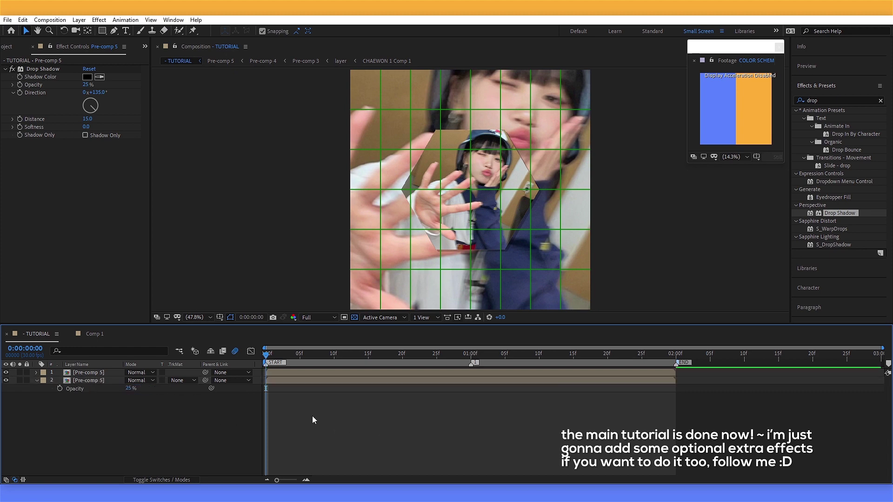
click(318, 319)
click(318, 368)
click(318, 420)
key(u)
Step: Create a solid, place it beneath both pre-comp layers and trim its end to the END marker at 0:00:02:00
right_click(258, 375)
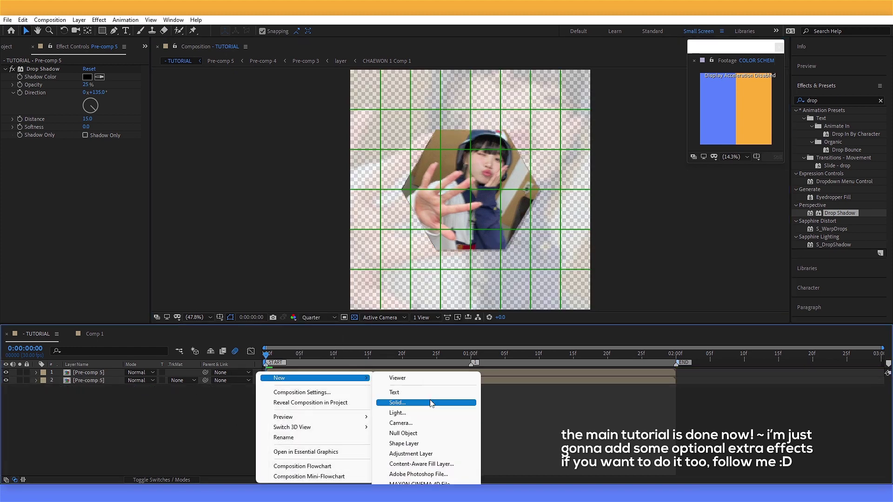
click(439, 403)
click(389, 428)
drag(95, 373, 103, 419)
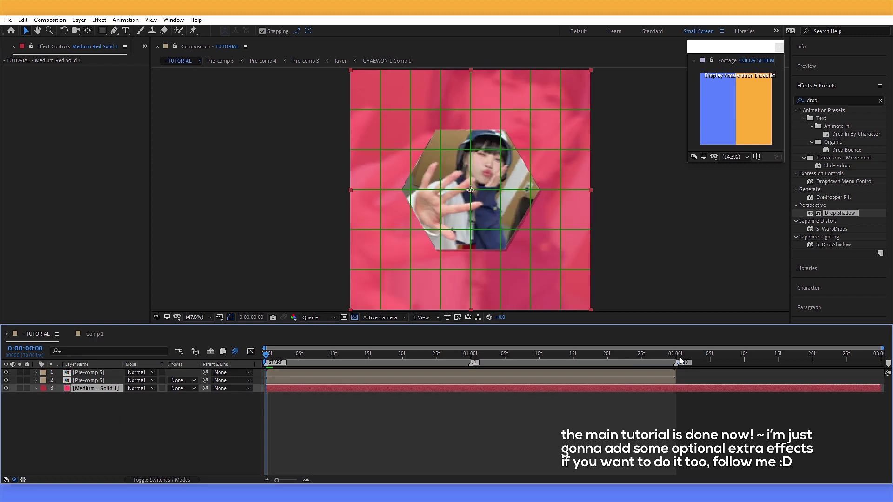
click(677, 356)
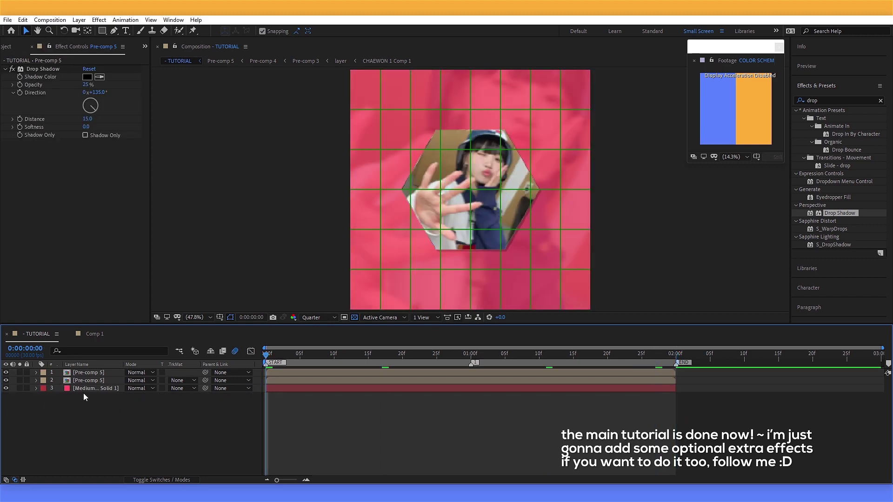
Step: Add a Gradient Overlay layer style to the solid and set its black color stop to the color scheme's orange, FEAE37
right_click(86, 389)
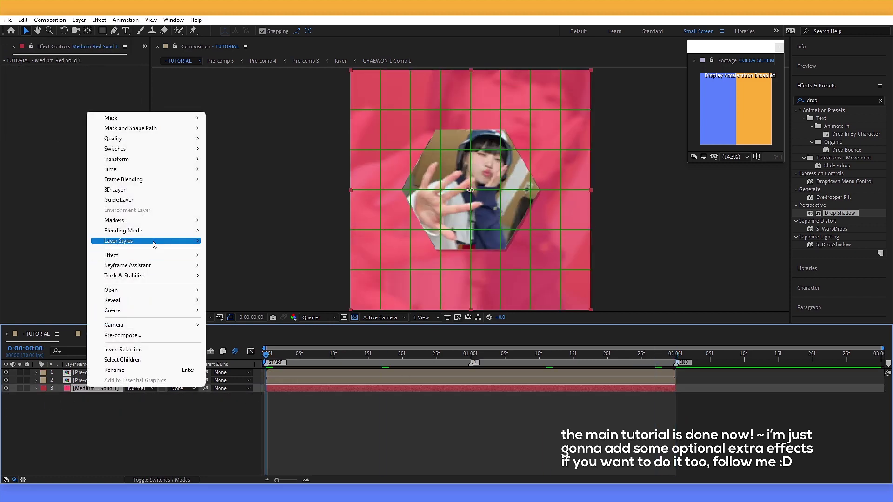
mouse_move(159, 242)
click(260, 342)
scroll(186, 417, down, 5)
click(145, 416)
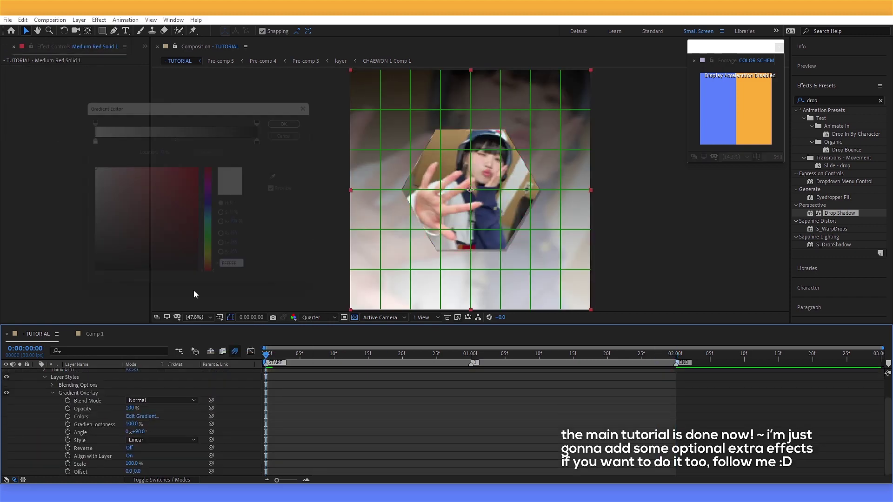
click(288, 176)
click(754, 111)
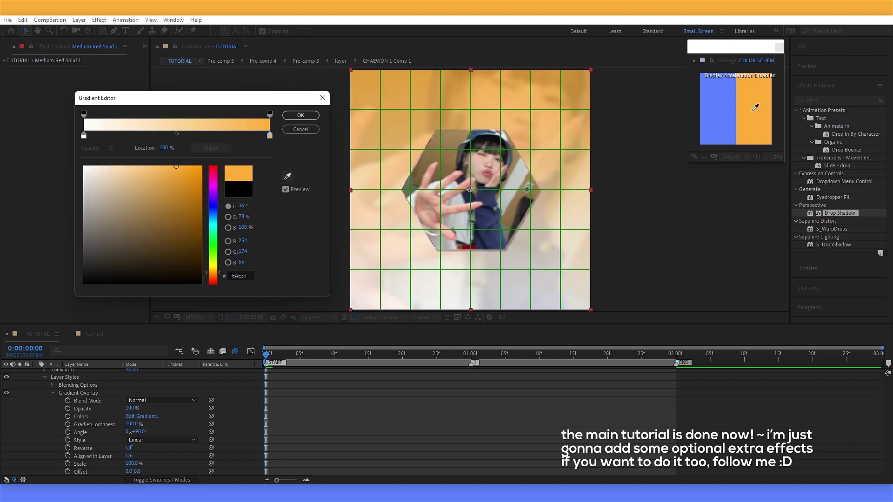
Step: Set the gradient's white color stop to the color scheme's blue, 5982FE, accept the gradient and preview the animation
click(84, 136)
click(287, 176)
click(731, 95)
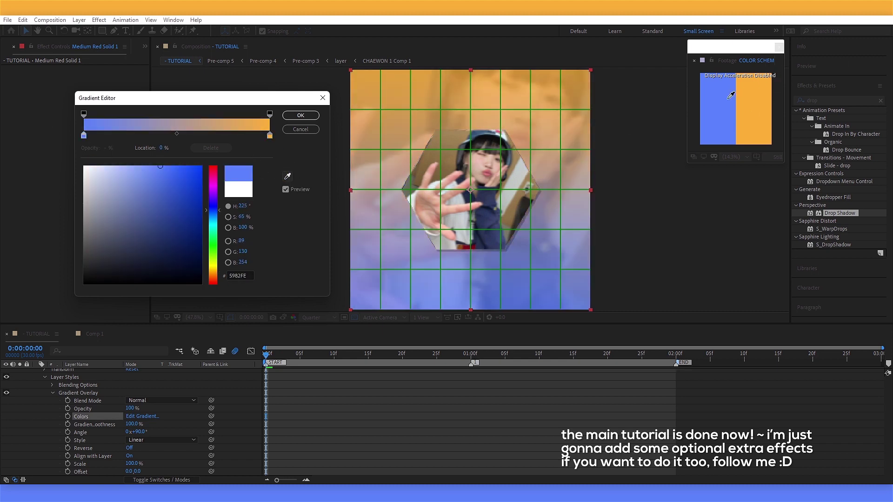
click(300, 116)
key(space)
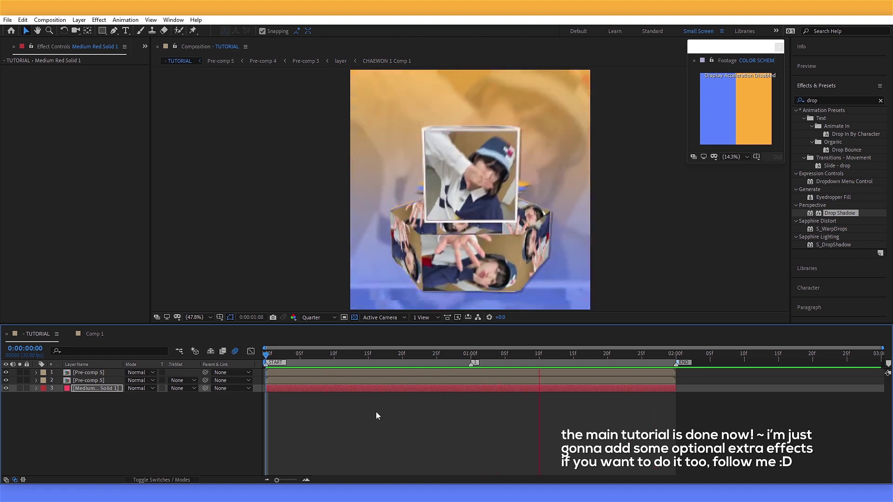
Step: Set the enlarged background pre-comp's opacity to 10% and preview the animation
click(374, 355)
click(352, 382)
text(t)
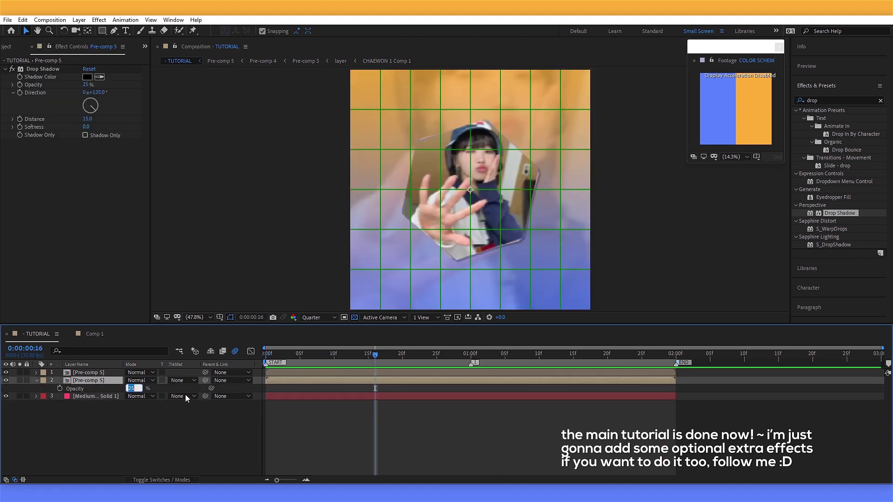
text(10)
key(Return)
key(space)
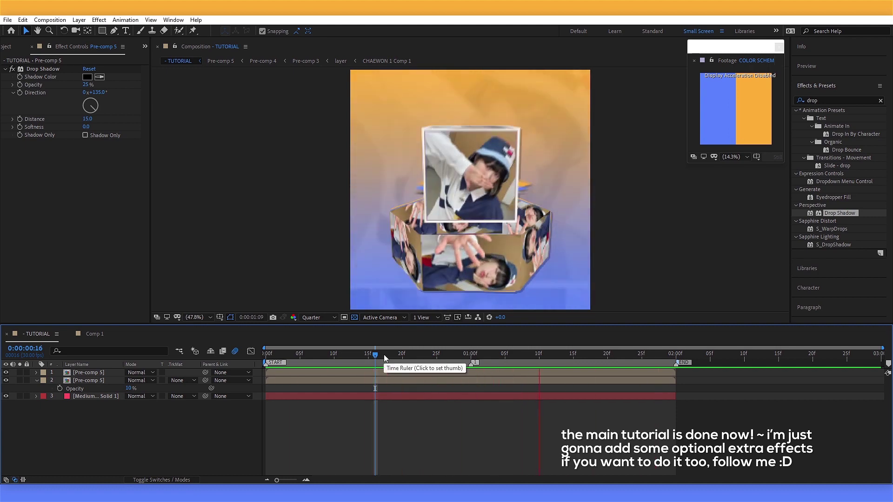
Step: Return to the first frame and precompose both pre-comp layers together with the gradient solid
key(u)
drag(353, 355, 265, 355)
drag(343, 423, 234, 368)
right_click(409, 373)
click(438, 320)
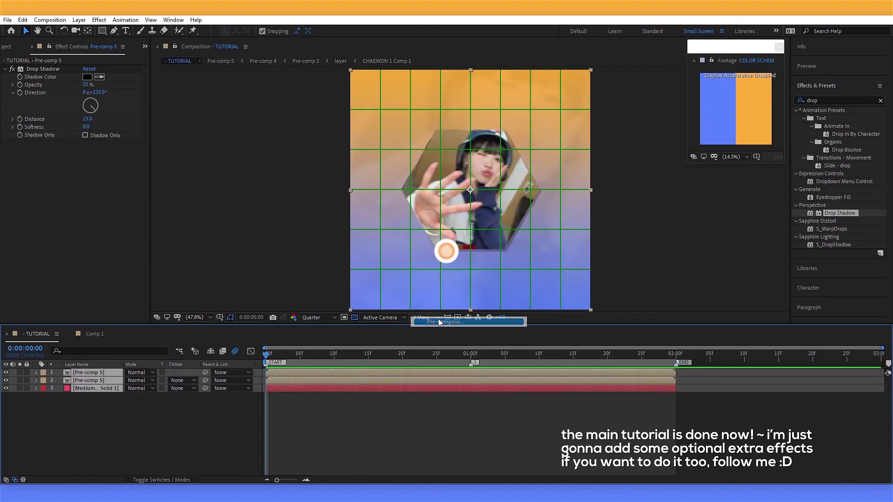